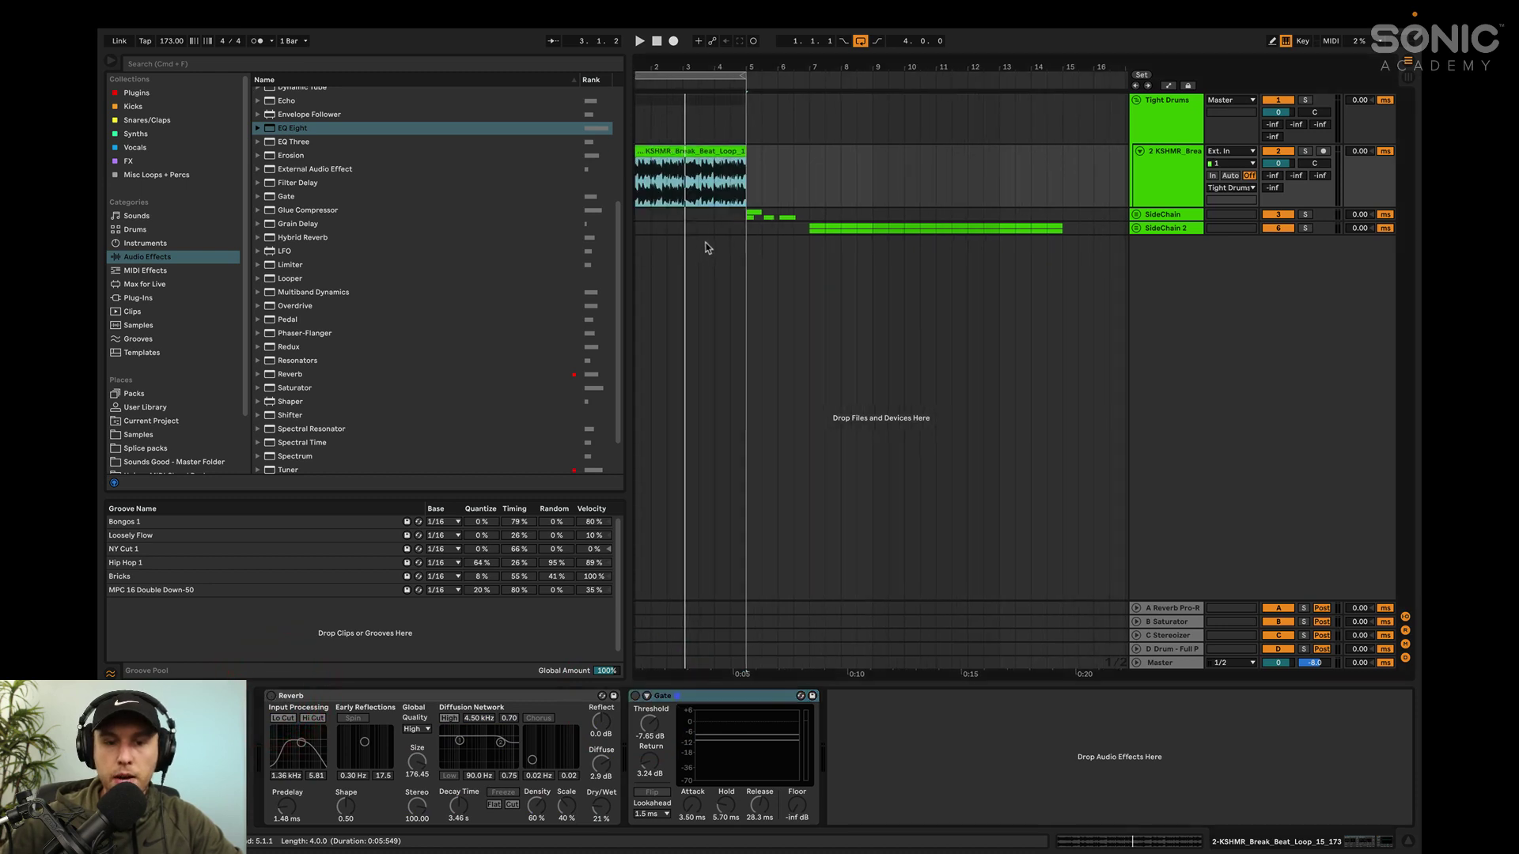
# - Play the reverbed KSHMR break beat loop with its Gate still switched off
pyautogui.press('space')
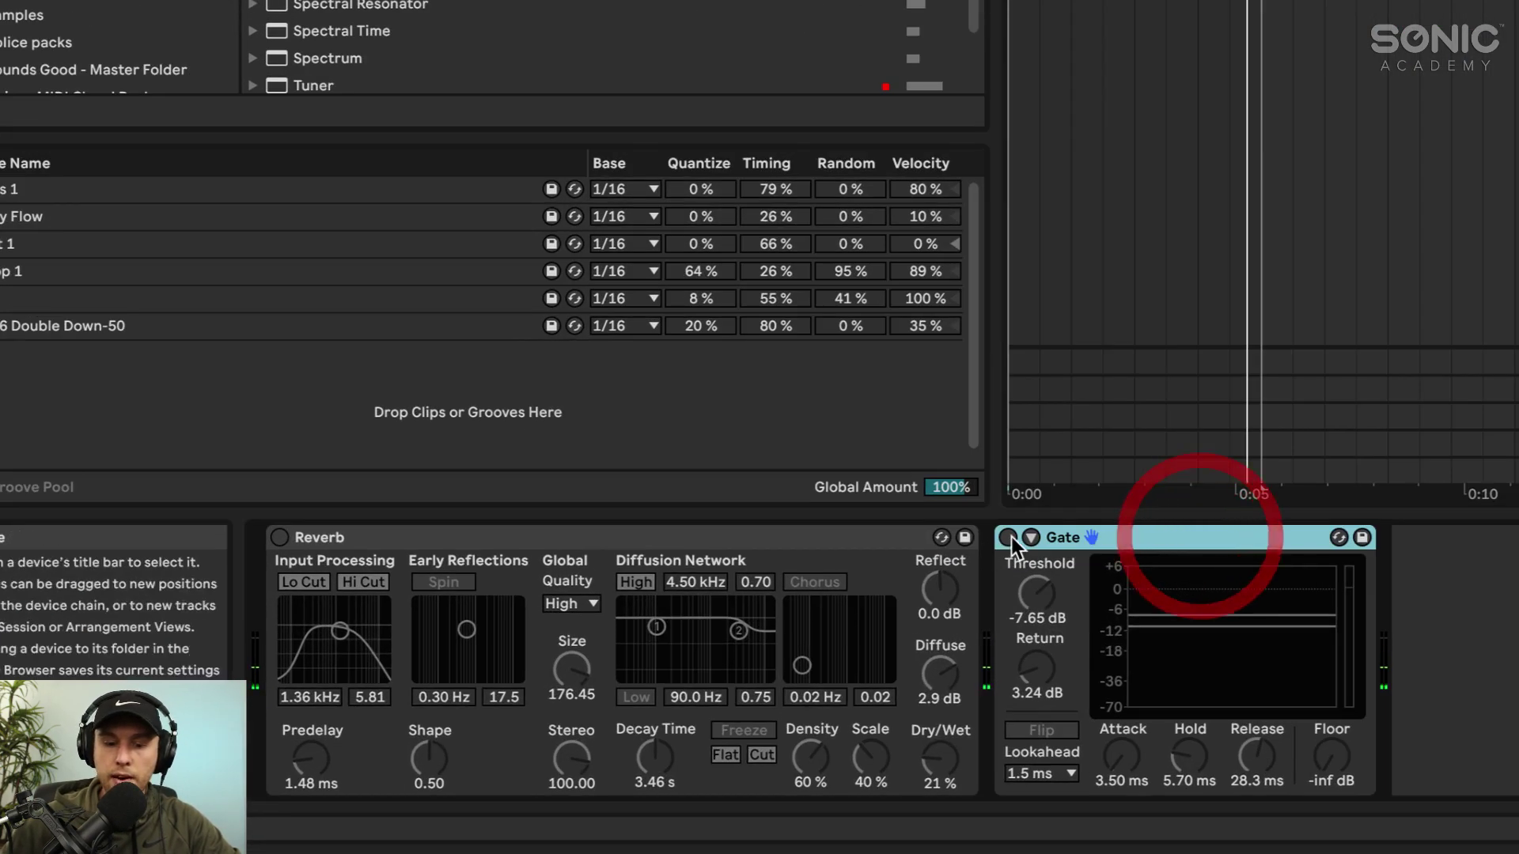
# - Enable the break beat Gate: -10.2 dB threshold, 0.02 ms attack, 10.2 ms hold, 10.6 ms release, -50 dB floor
pyautogui.click(635, 696)
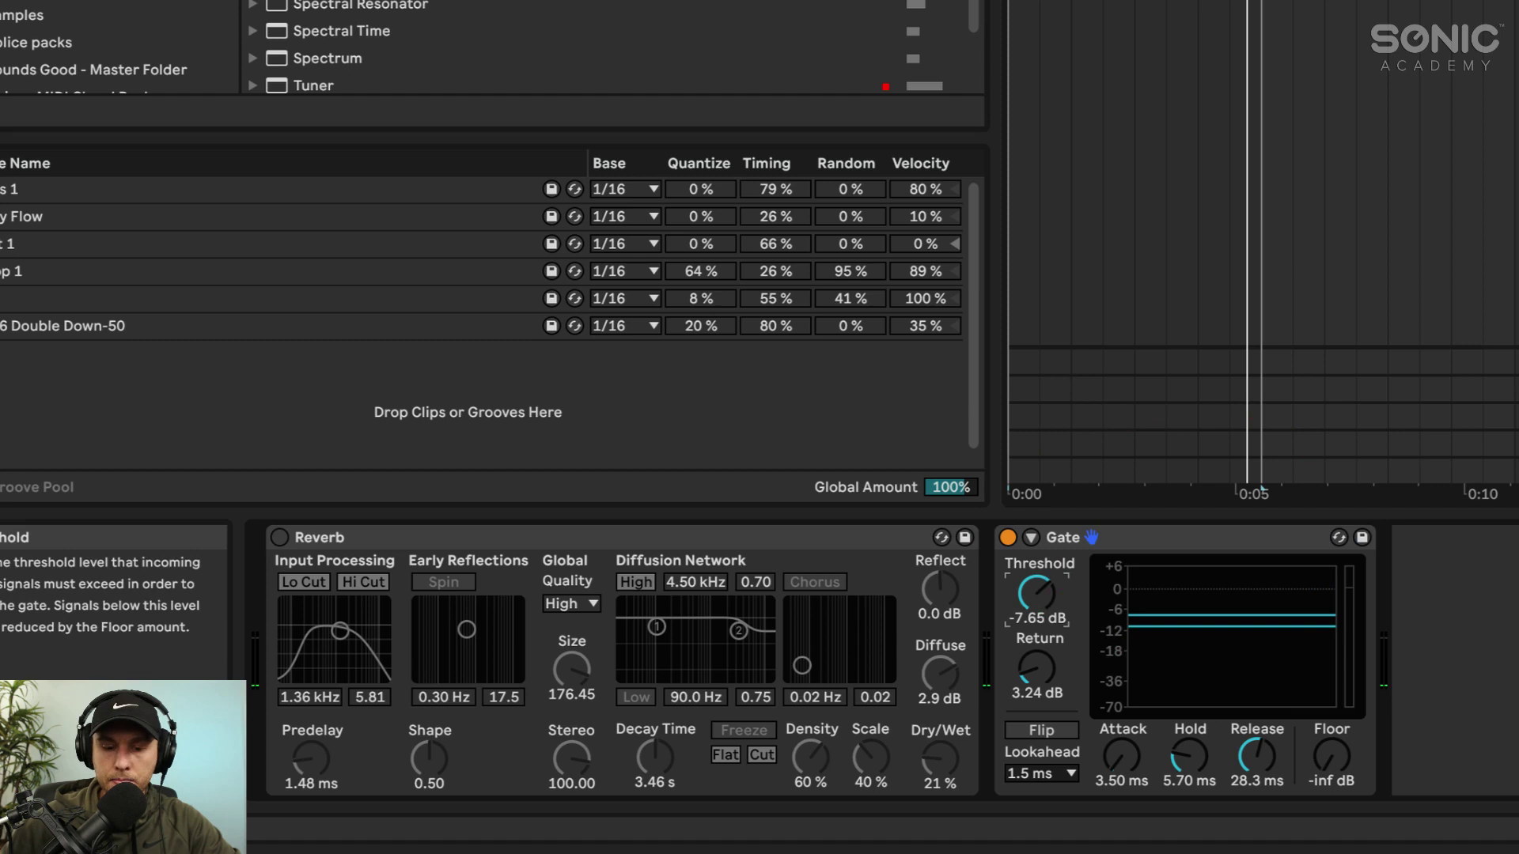
pyautogui.moveTo(1036, 593); pyautogui.dragTo(1036, 617)
pyautogui.moveTo(1036, 668); pyautogui.dragTo(1036, 657)
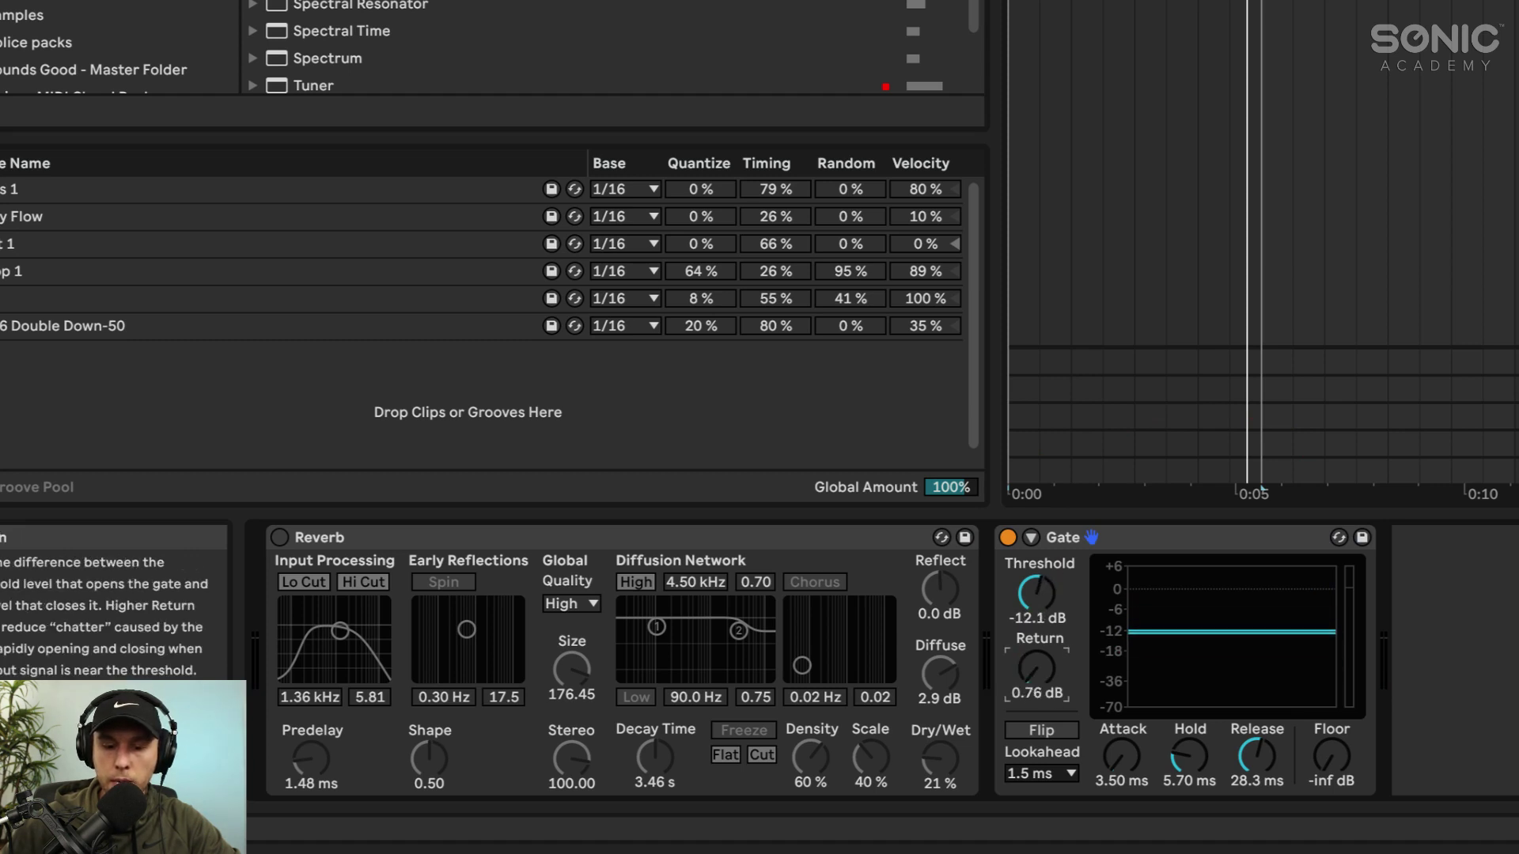
pyautogui.moveTo(1119, 756); pyautogui.dragTo(1120, 732)
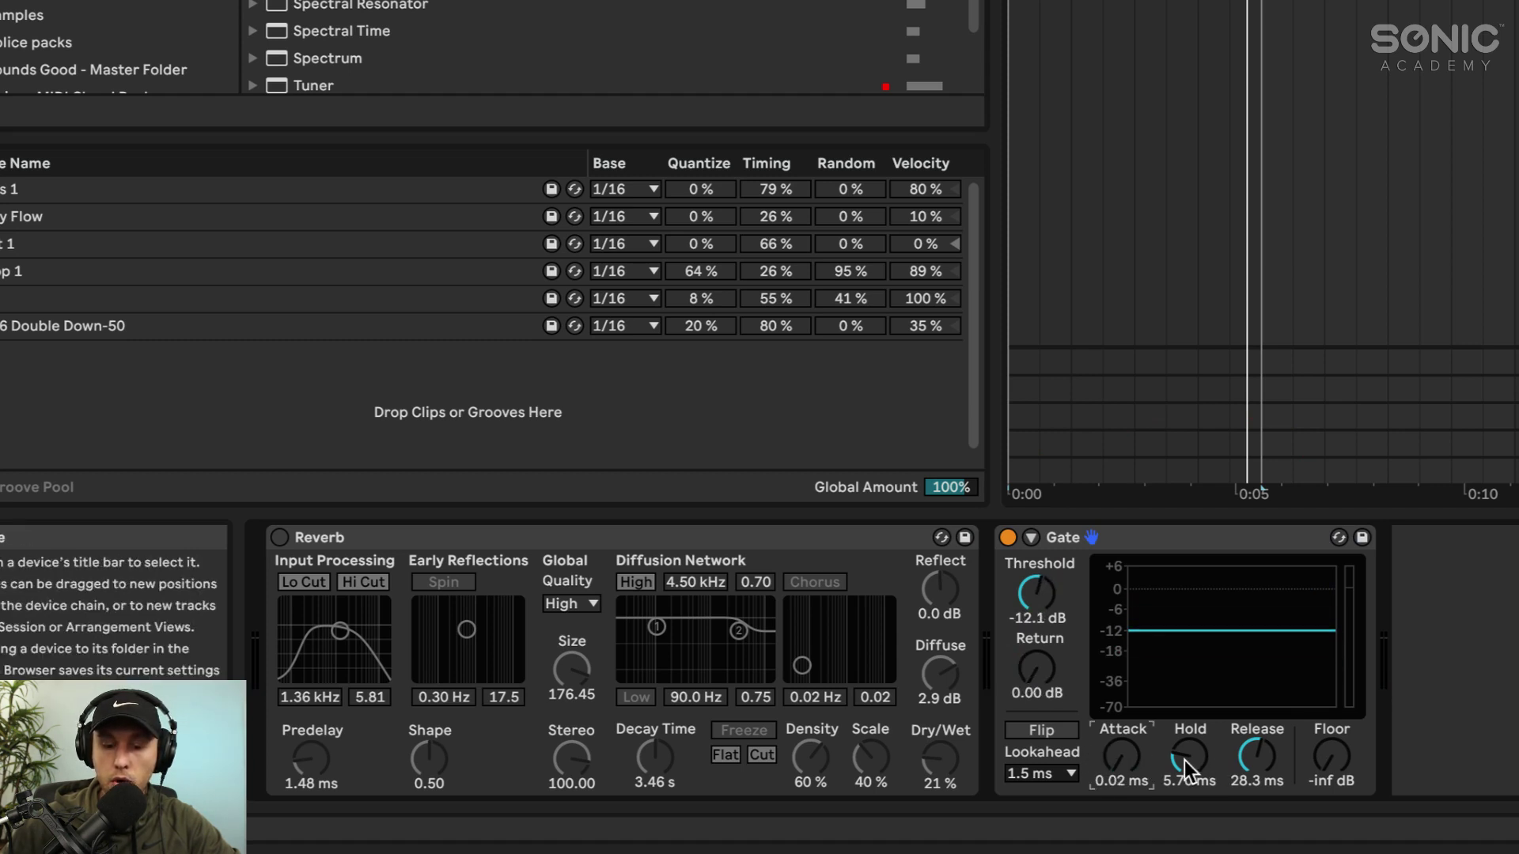
pyautogui.click(1257, 756)
pyautogui.moveTo(1341, 761); pyautogui.dragTo(1340, 750)
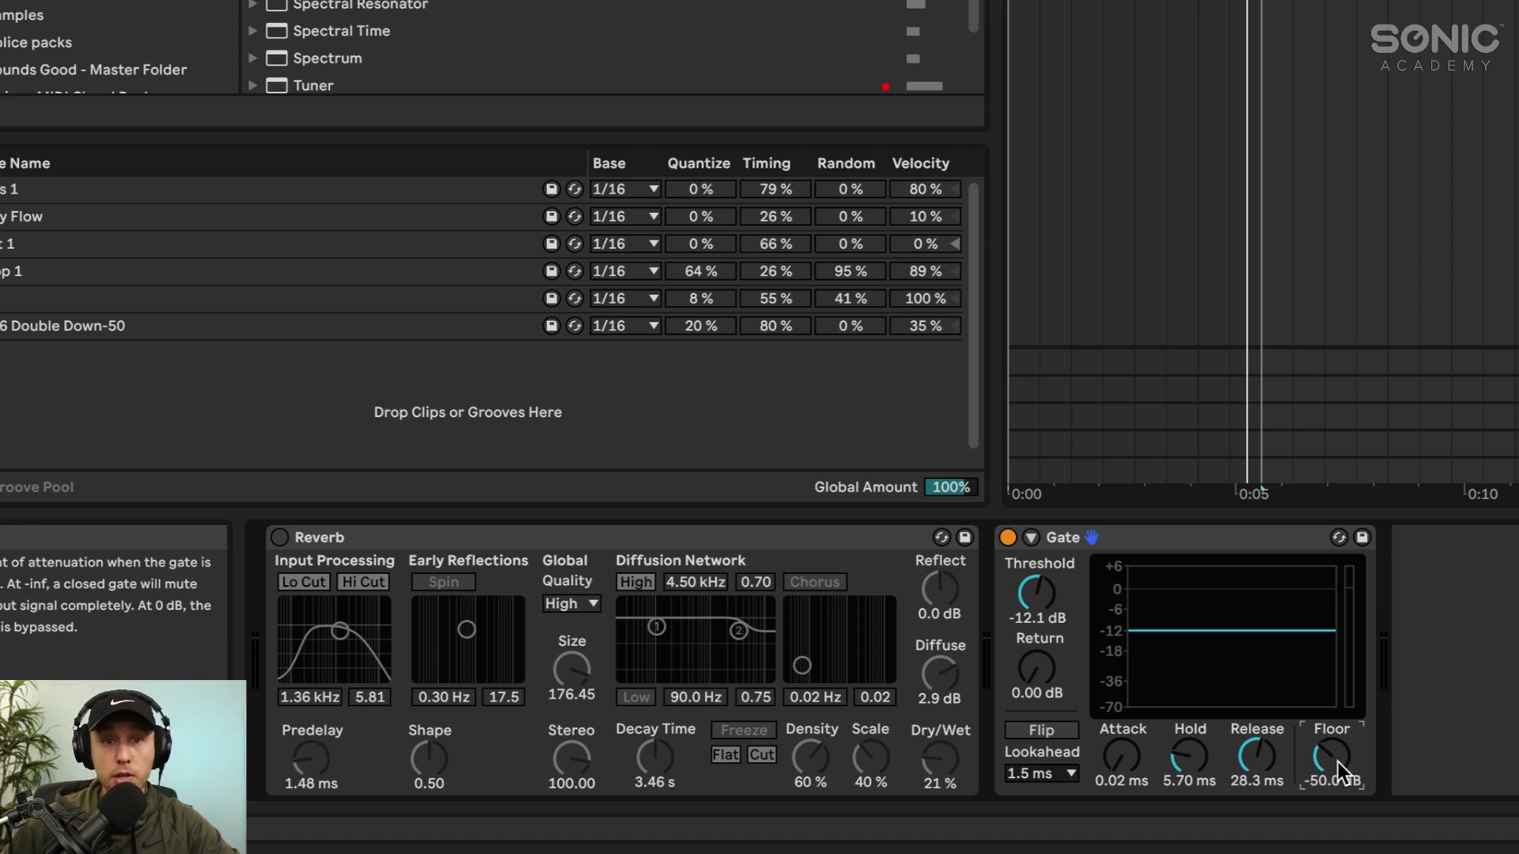
pyautogui.moveTo(1258, 753); pyautogui.dragTo(1257, 773)
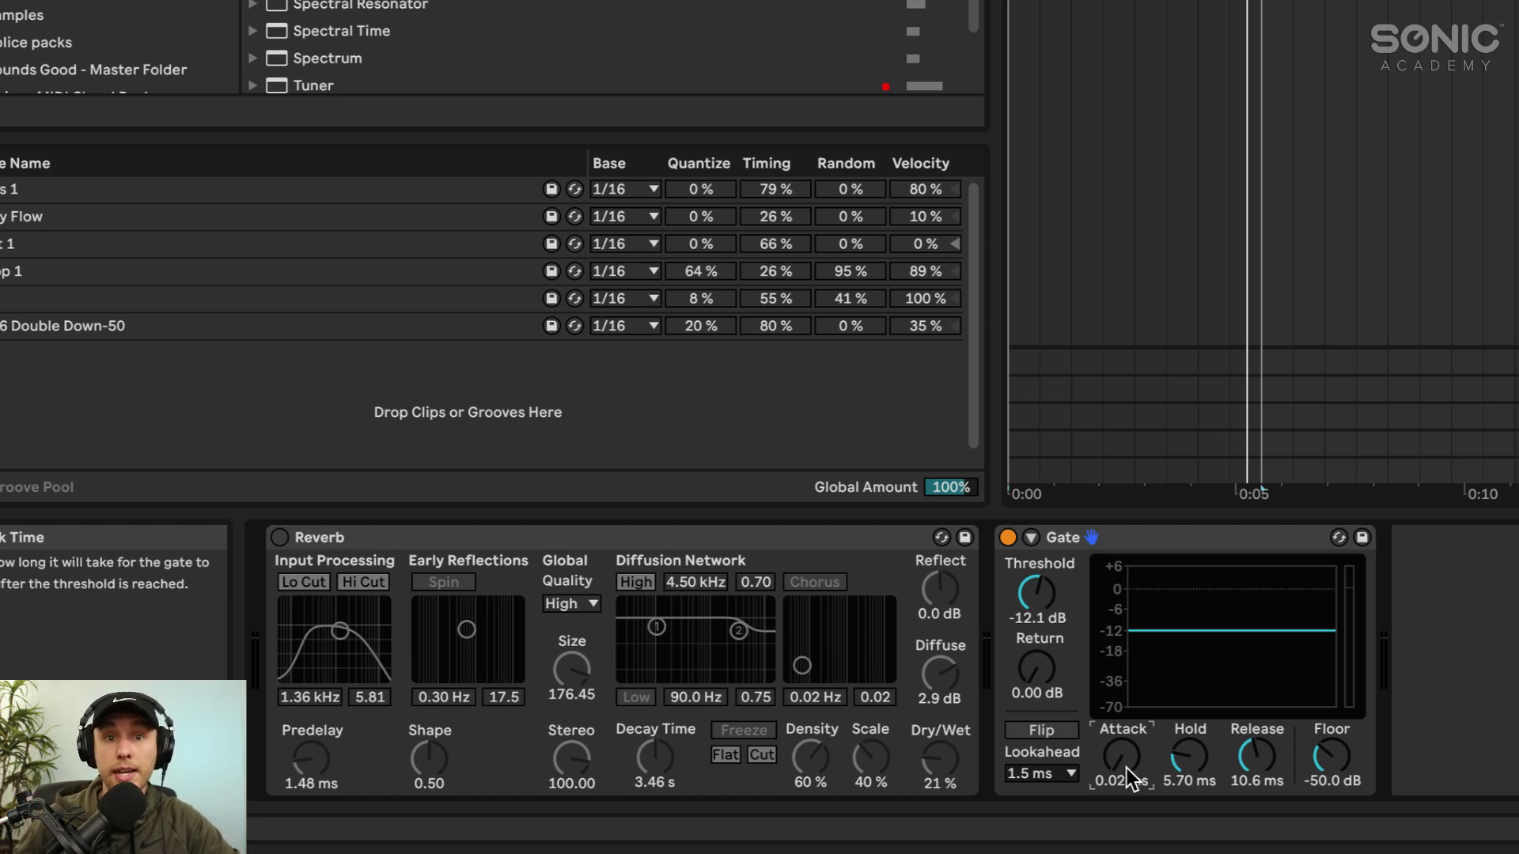
pyautogui.moveTo(1180, 757); pyautogui.dragTo(1180, 735)
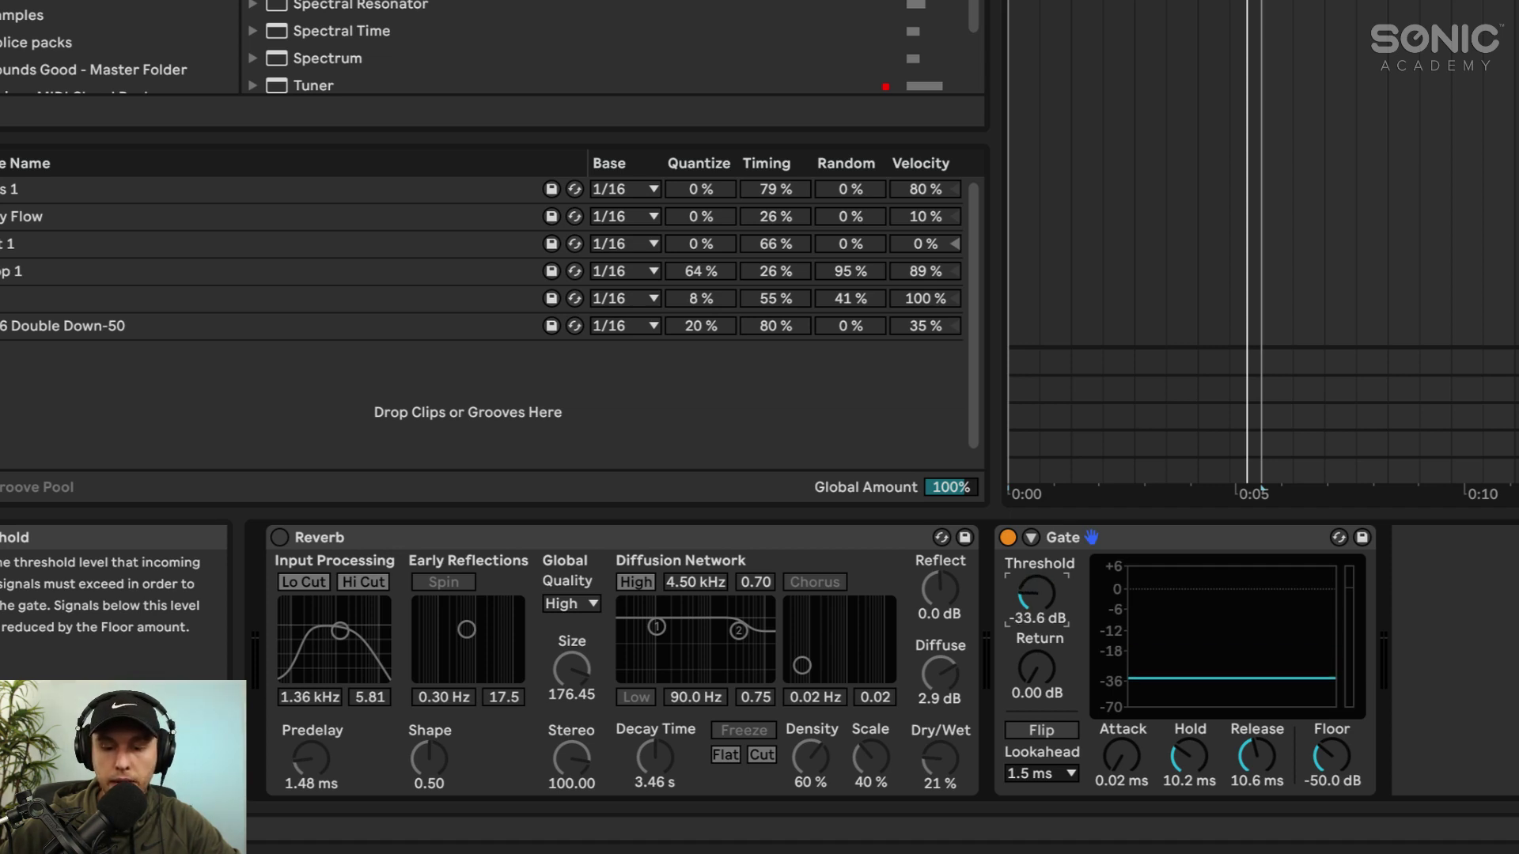
pyautogui.press('space')
pyautogui.moveTo(1035, 593); pyautogui.dragTo(1035, 548)
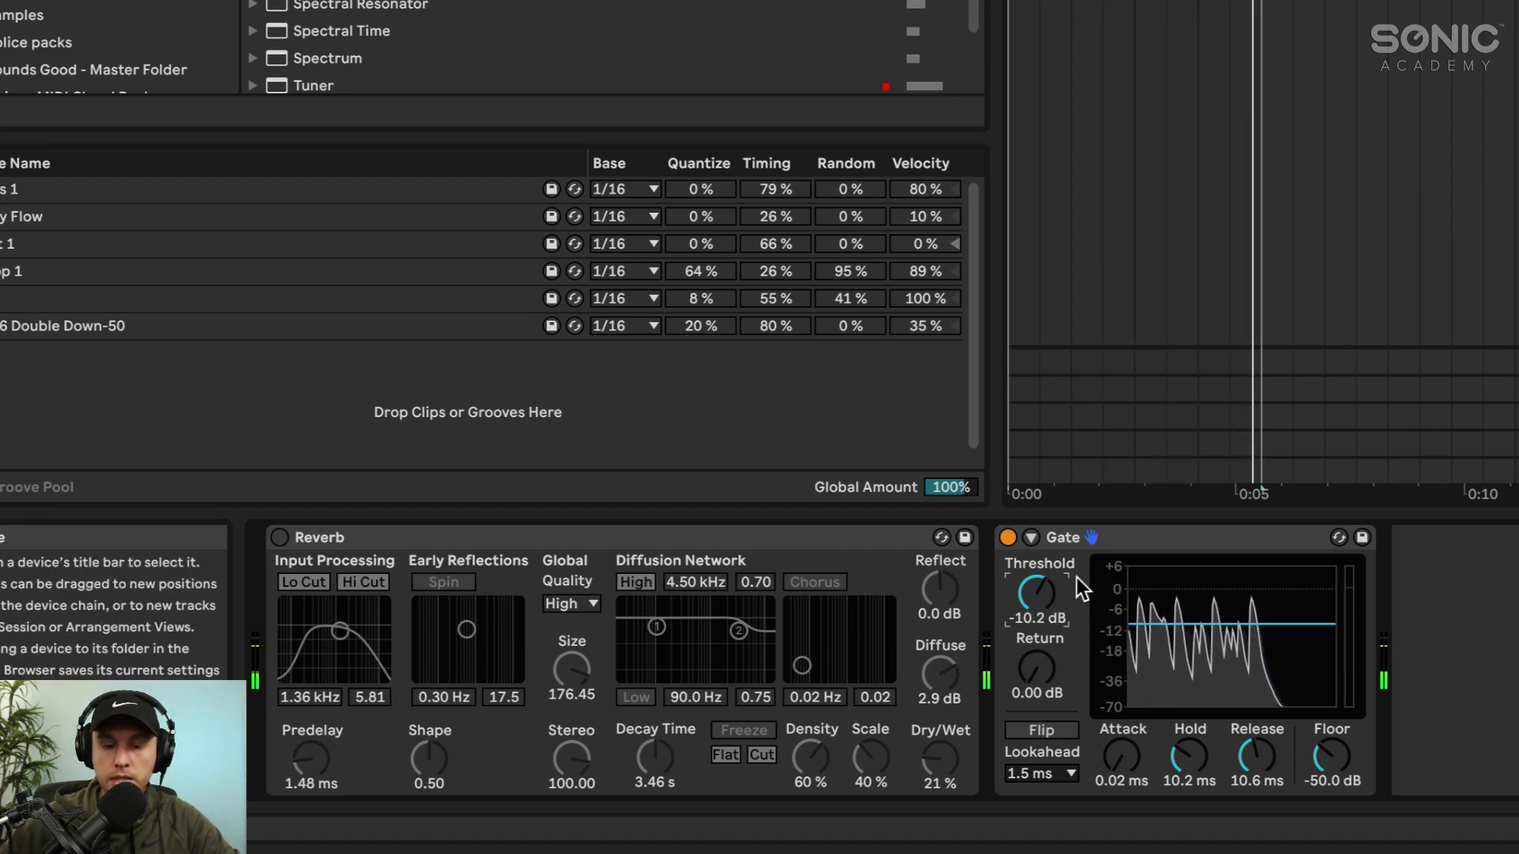
# - Bypass the Gate and switch on the Reverb to compare the break beat
pyautogui.press('space')
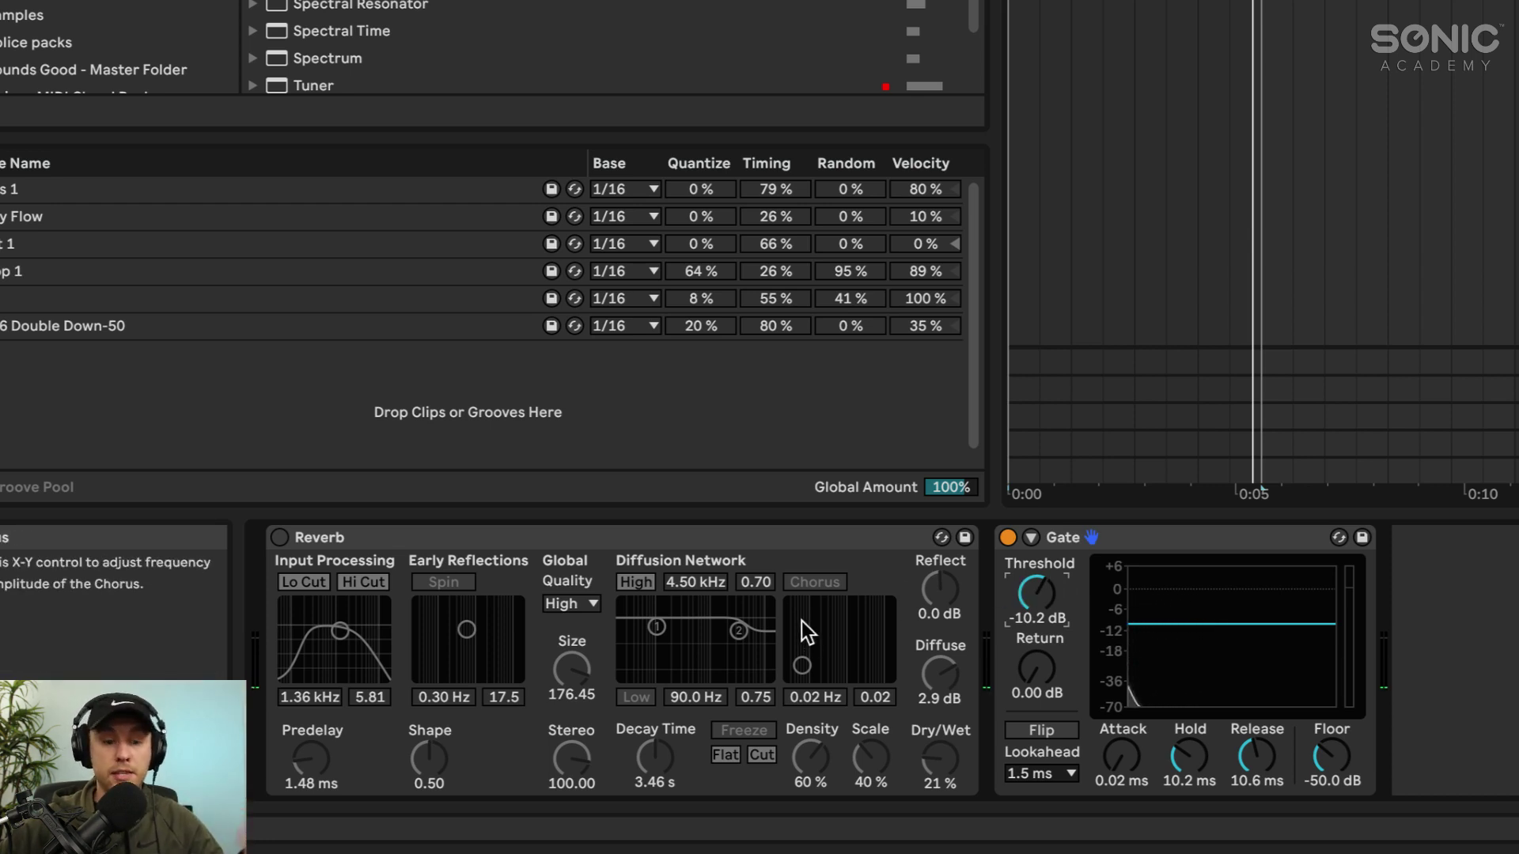
pyautogui.click(1006, 537)
pyautogui.click(279, 538)
pyautogui.press('space')
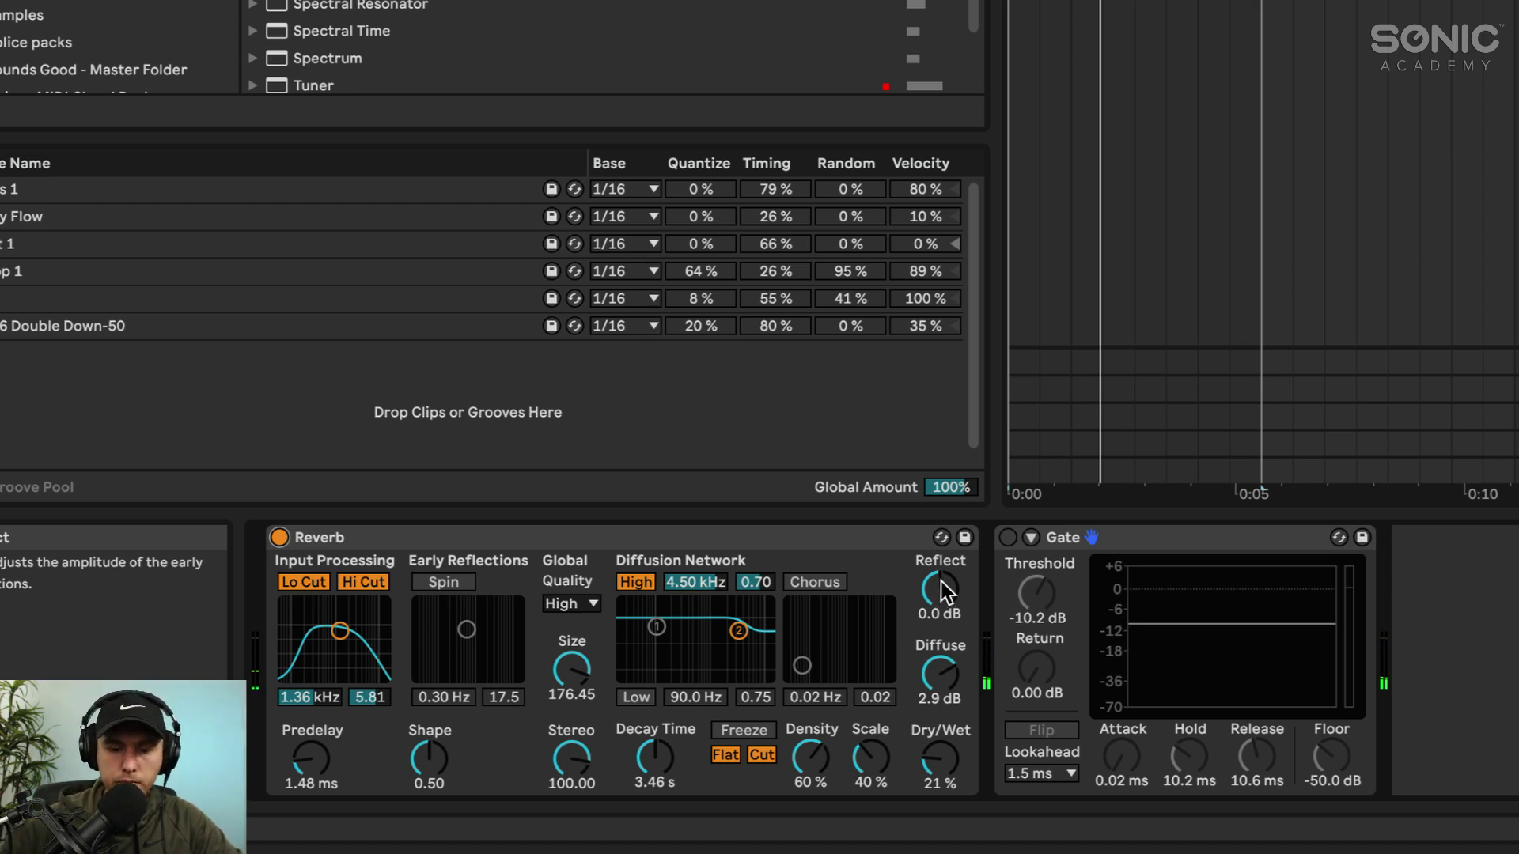
# - Re-enable the Gate and raise its Return to 3.43 dB while playing
pyautogui.click(1007, 537)
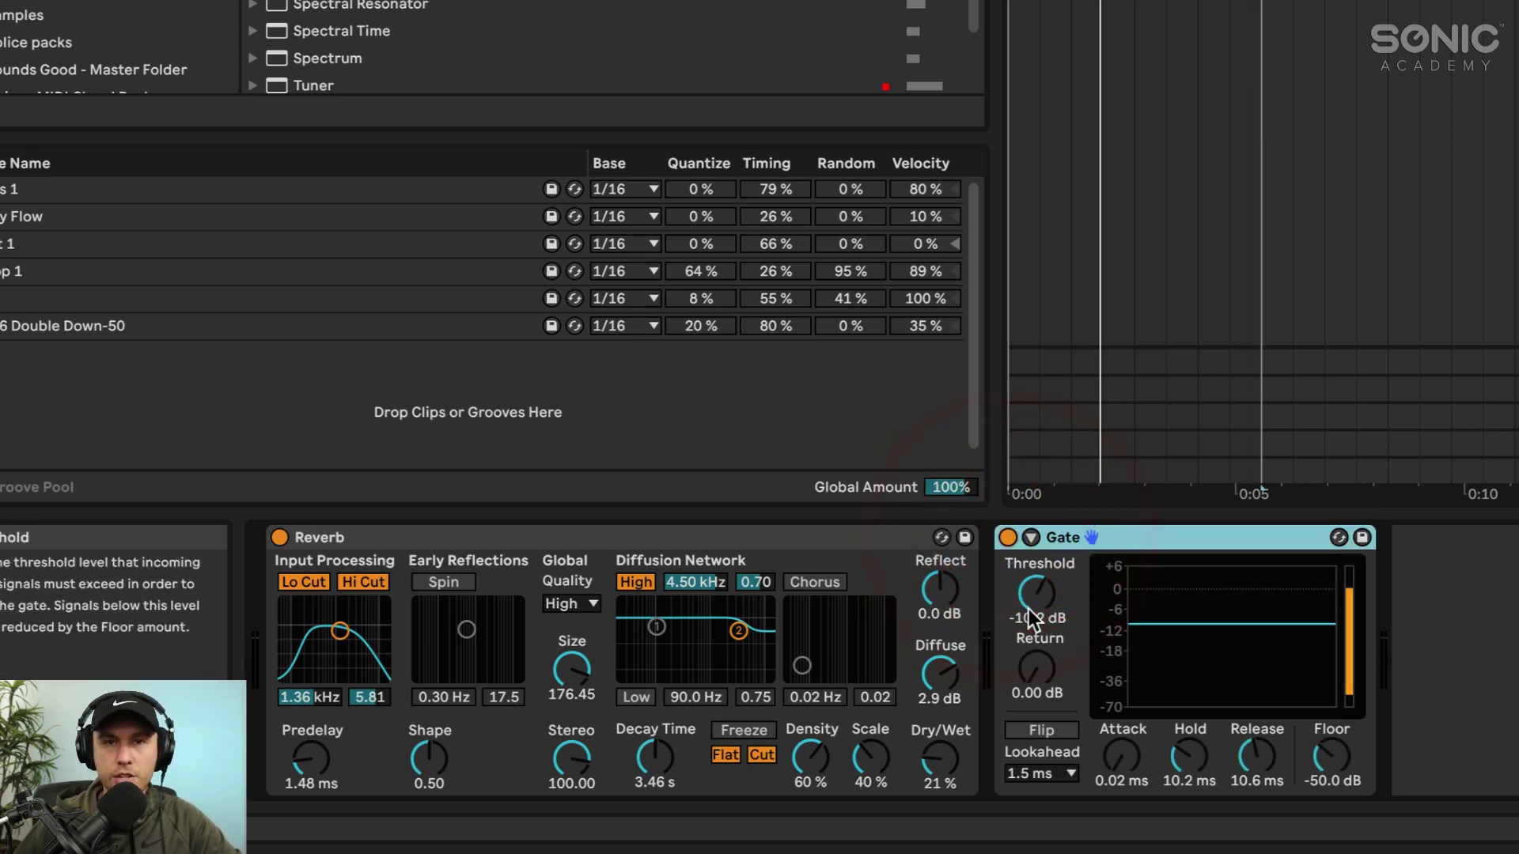
pyautogui.press('space')
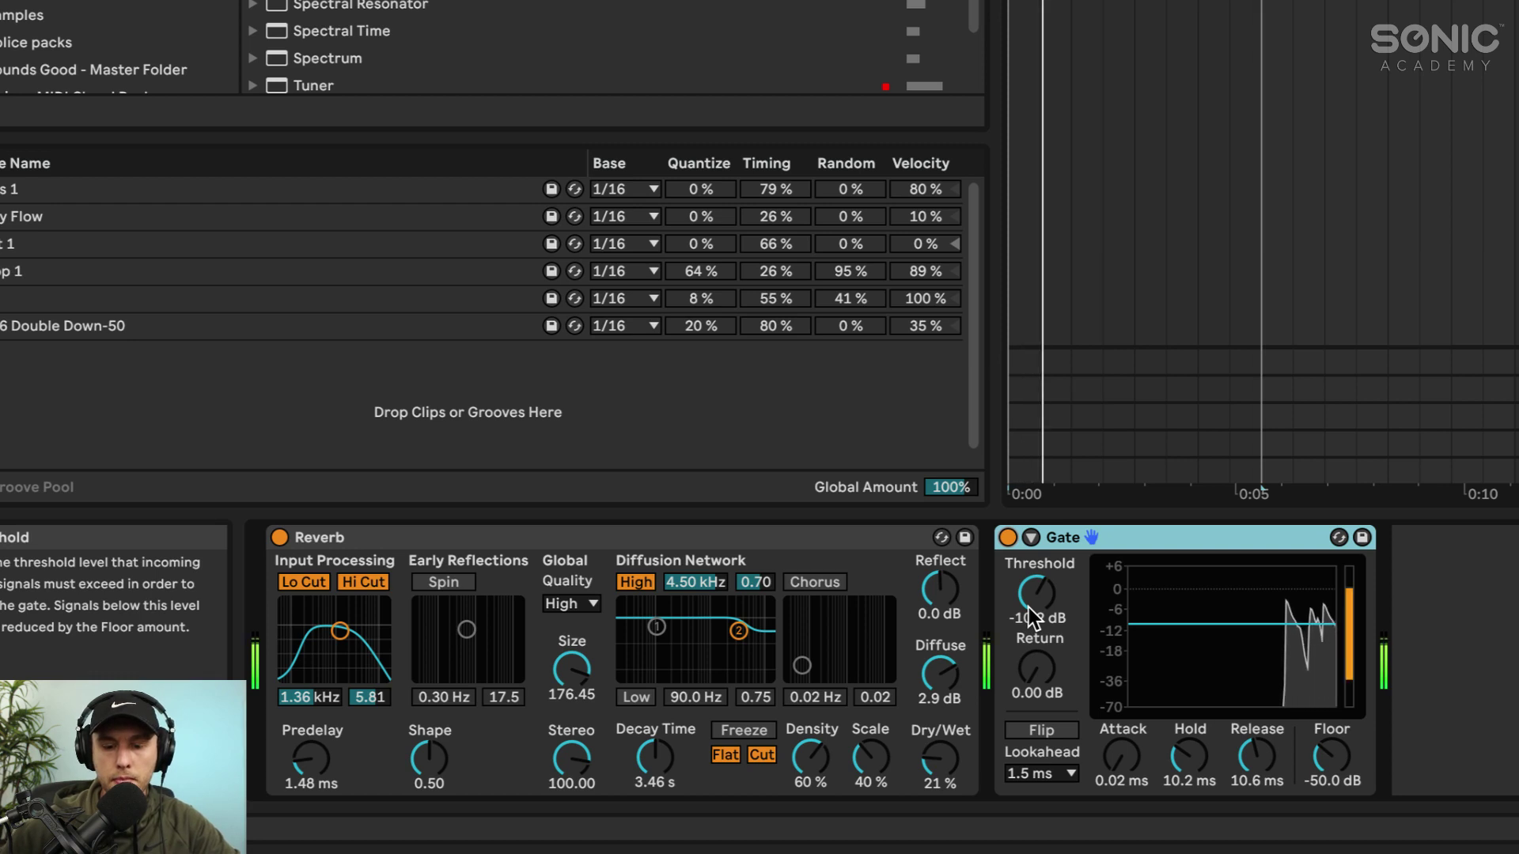
pyautogui.moveTo(1036, 668)
pyautogui.mouseDown()
pyautogui.moveTo(1036, 641)
pyautogui.moveTo(1034, 668)
pyautogui.mouseUp()
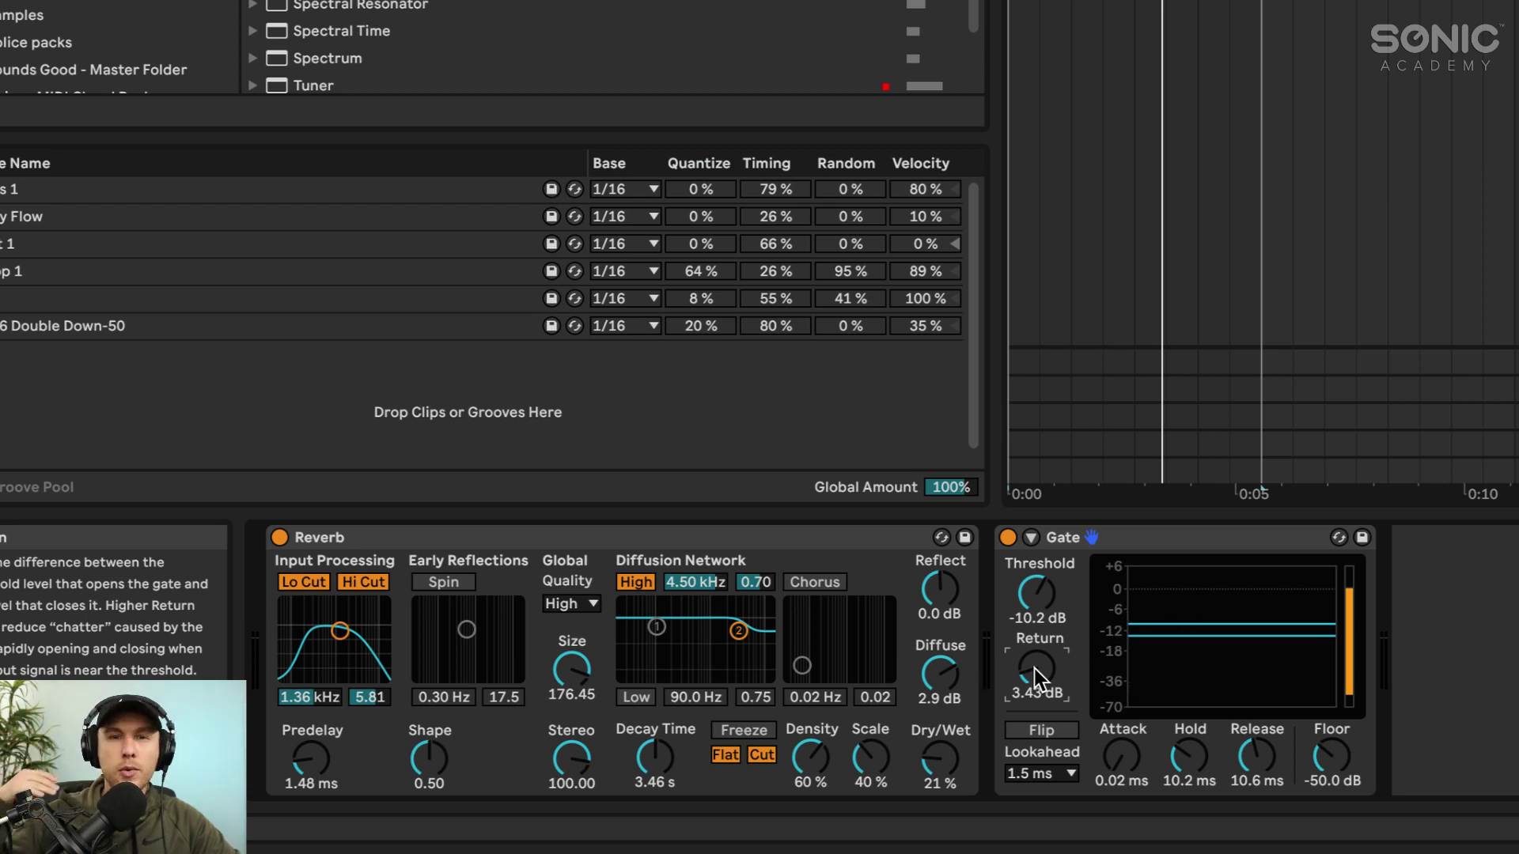
pyautogui.press('space')
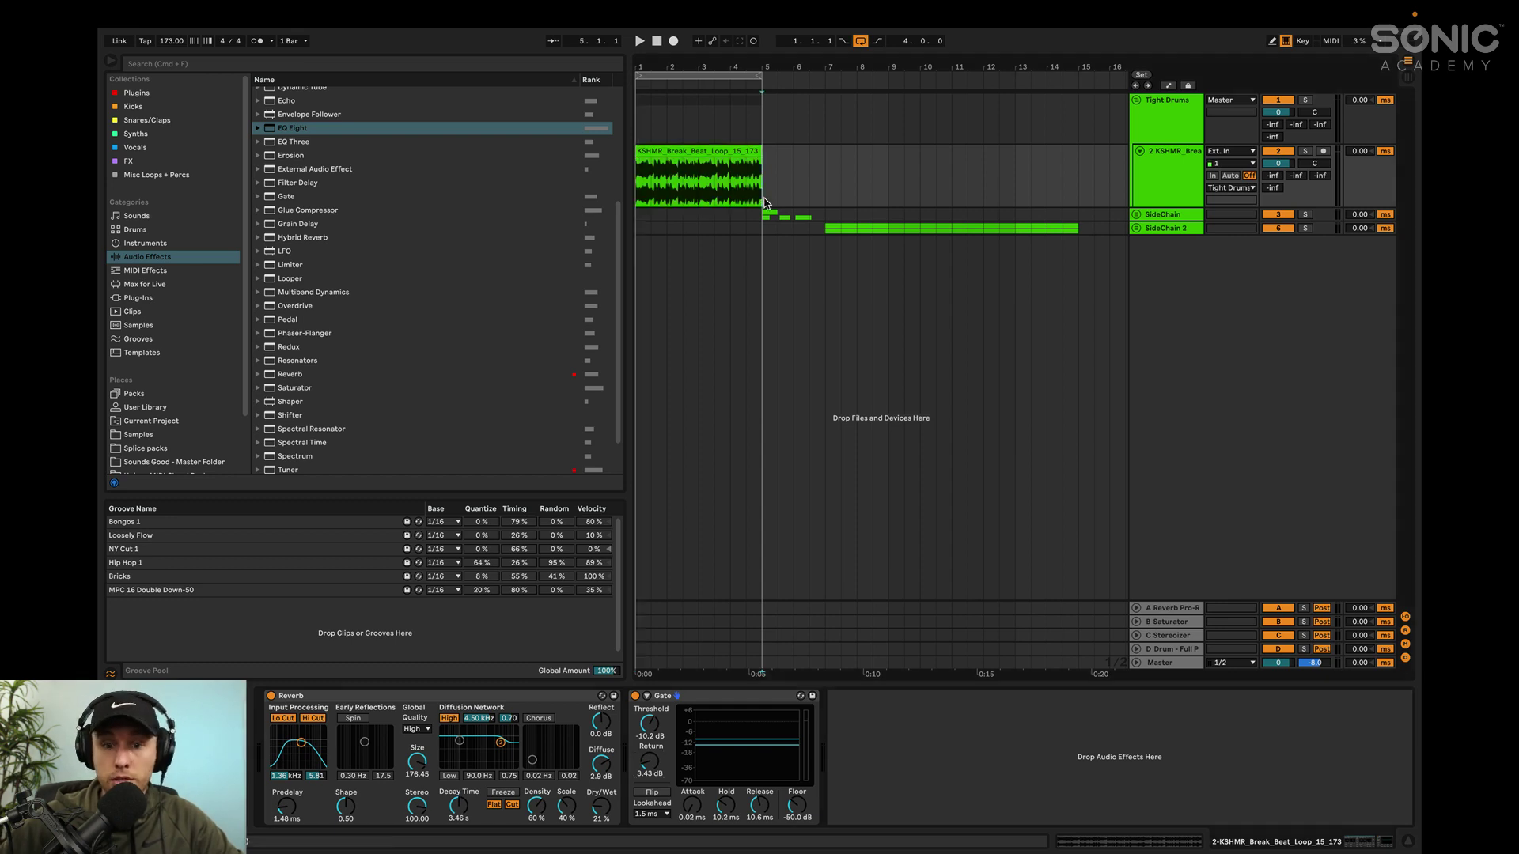
# - Show track 5's Gate and check that its sidechain is fed from track 4
pyautogui.moveTo(764, 203); pyautogui.dragTo(819, 229)
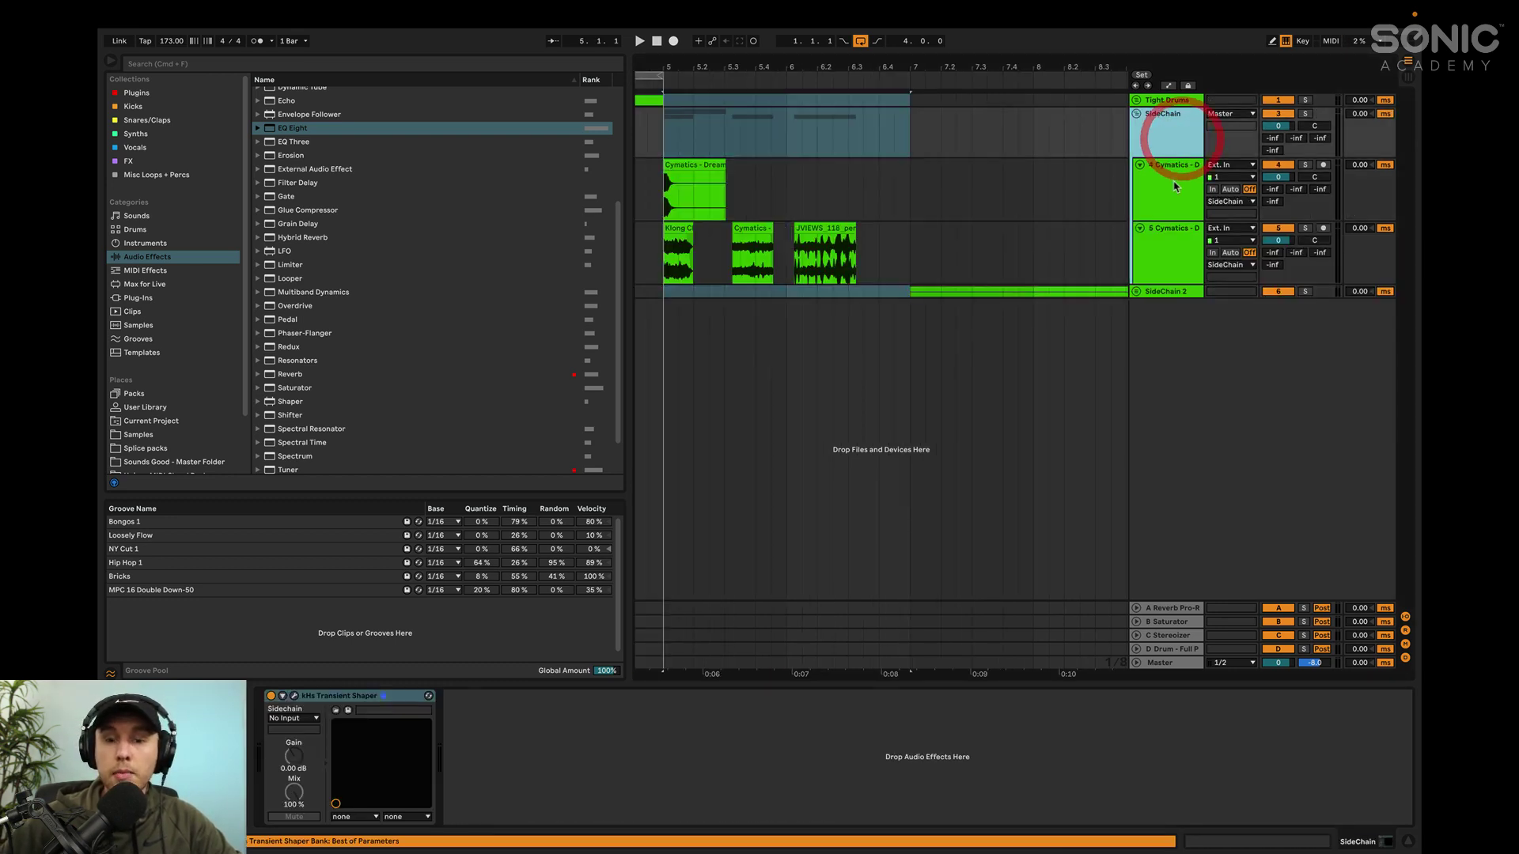
pyautogui.click(1175, 187)
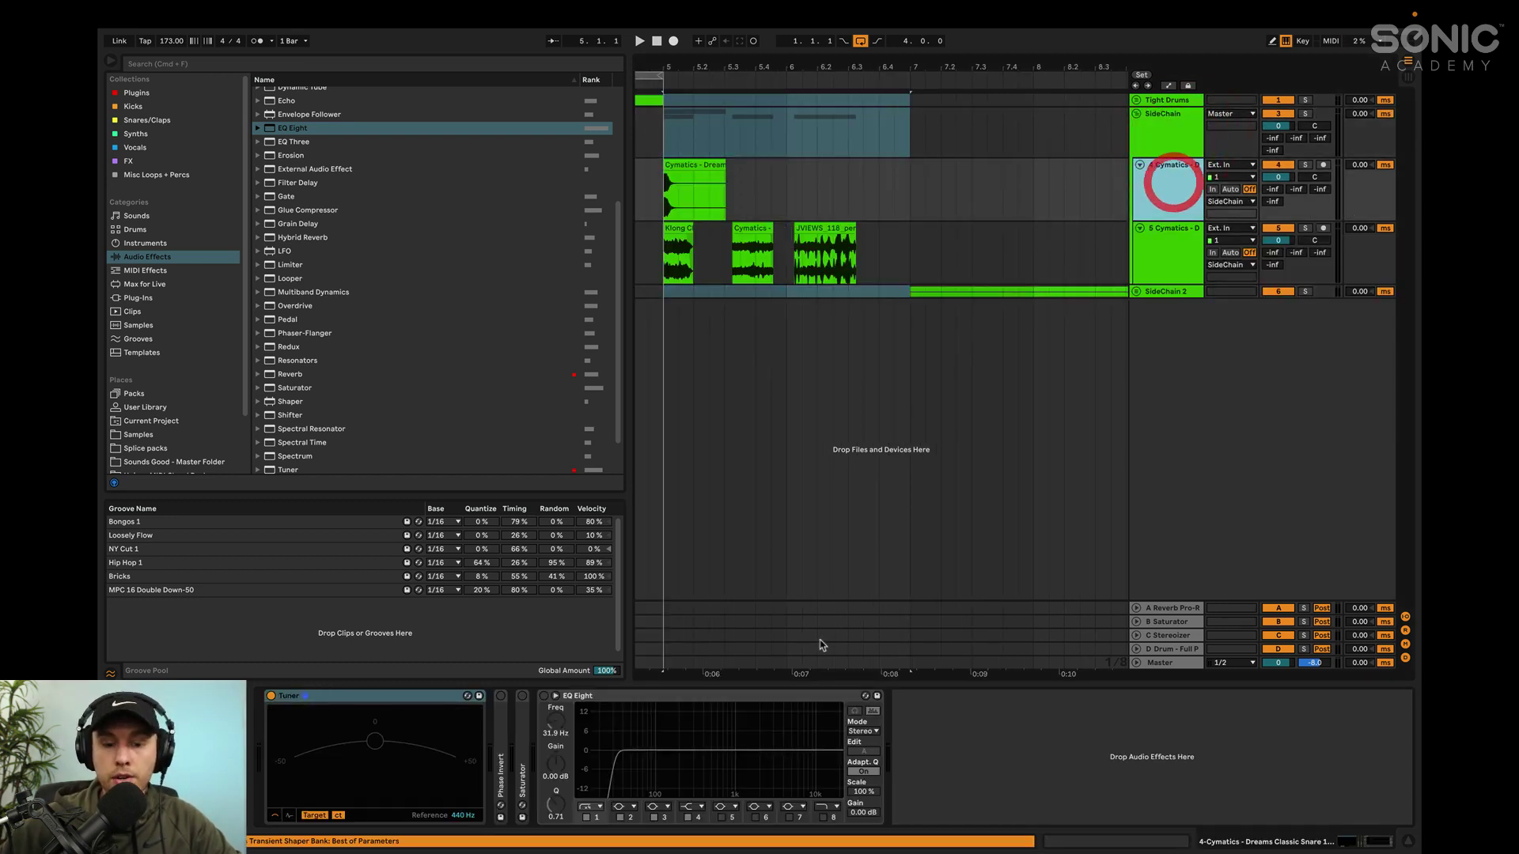
pyautogui.click(1194, 259)
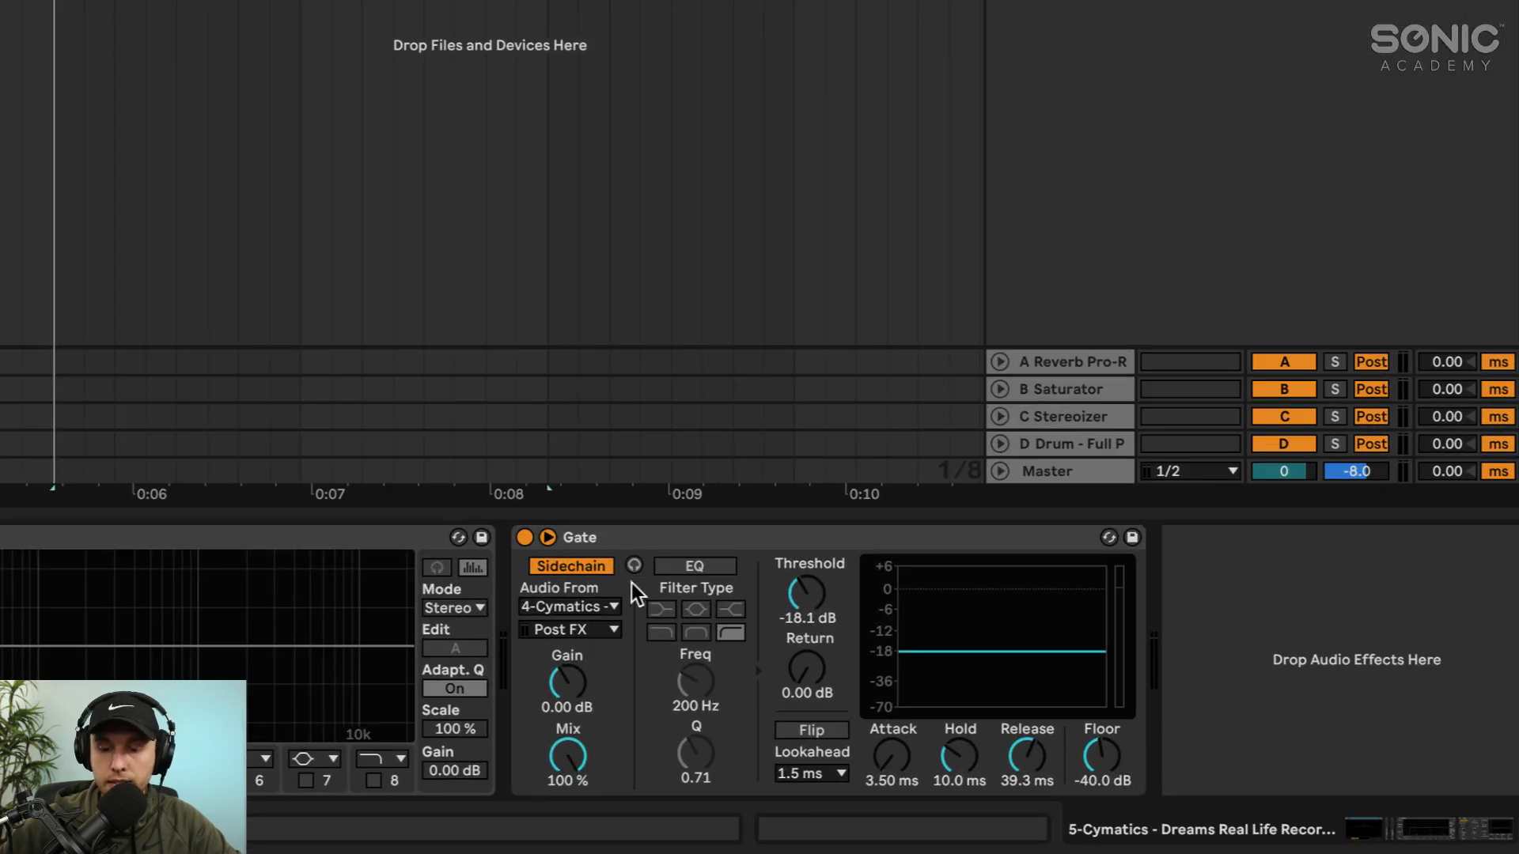
pyautogui.click(565, 606)
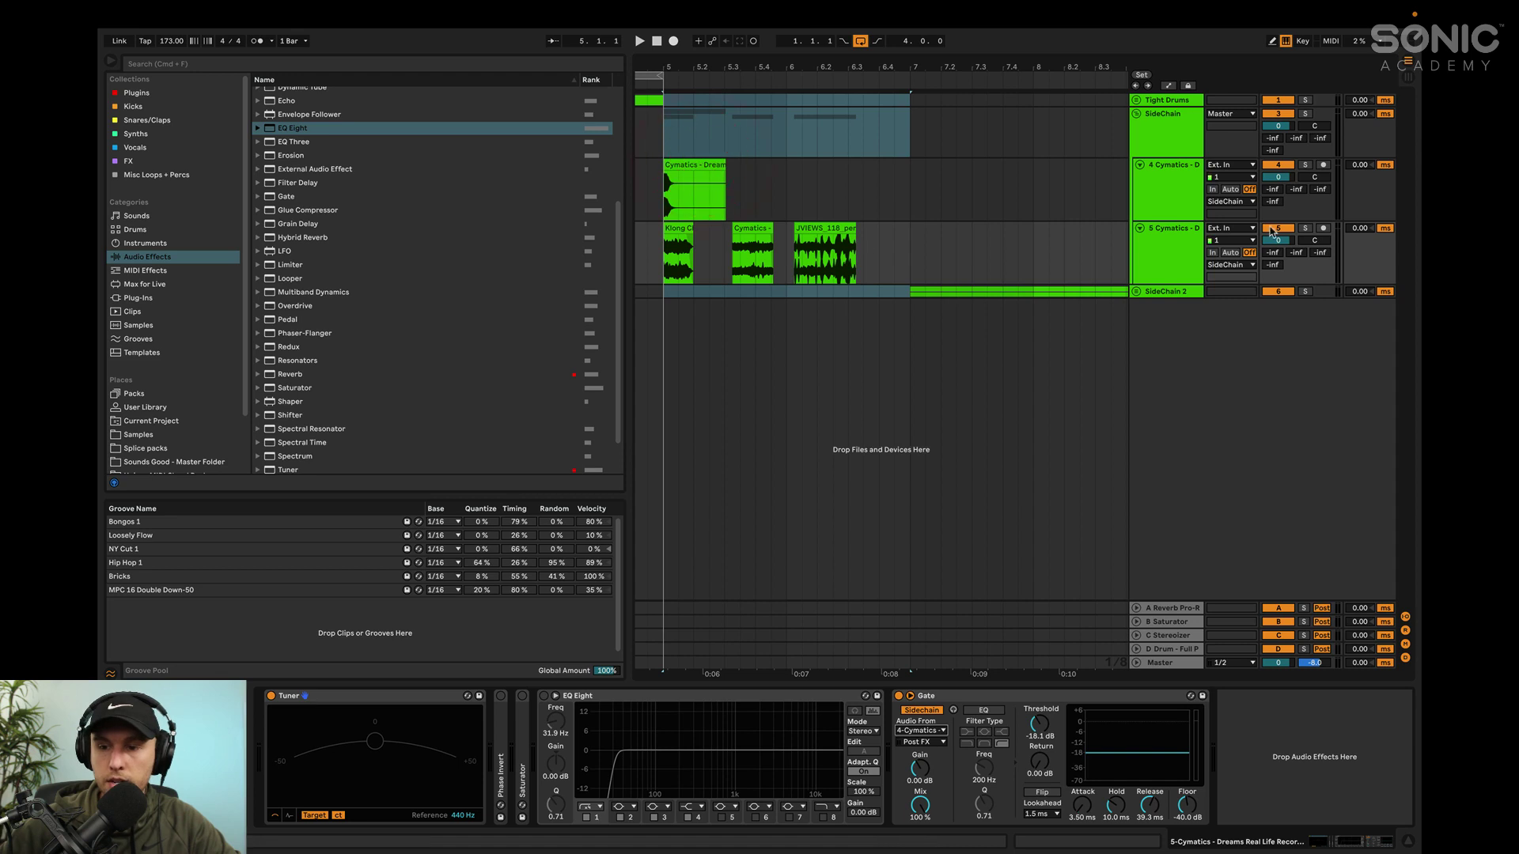
# - Play the snare section, solo track 5 and audition its Cymatics clips
pyautogui.click(694, 165)
pyautogui.press('space')
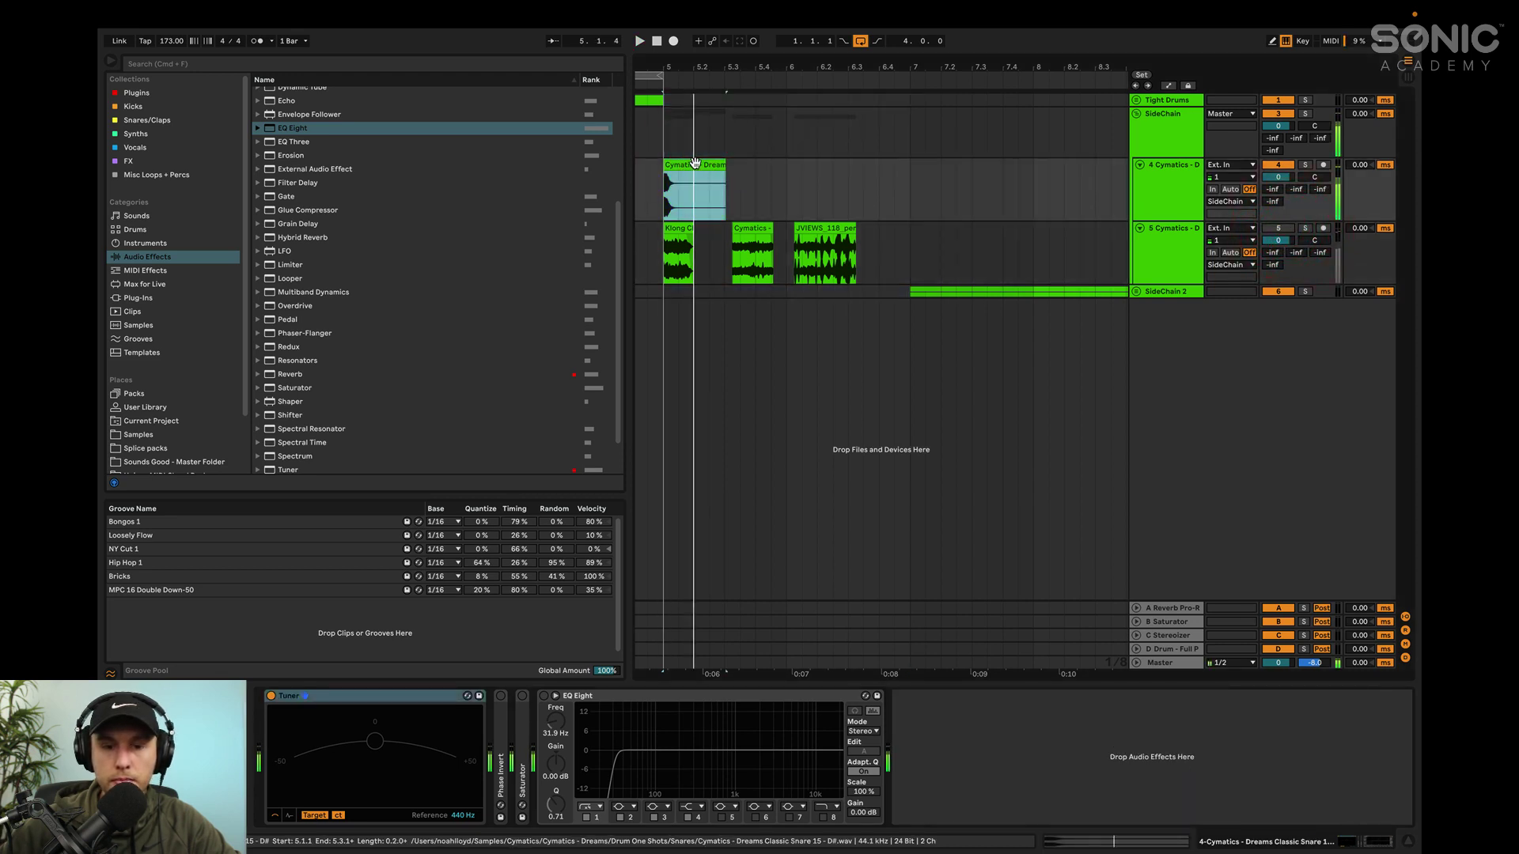
pyautogui.click(1170, 231)
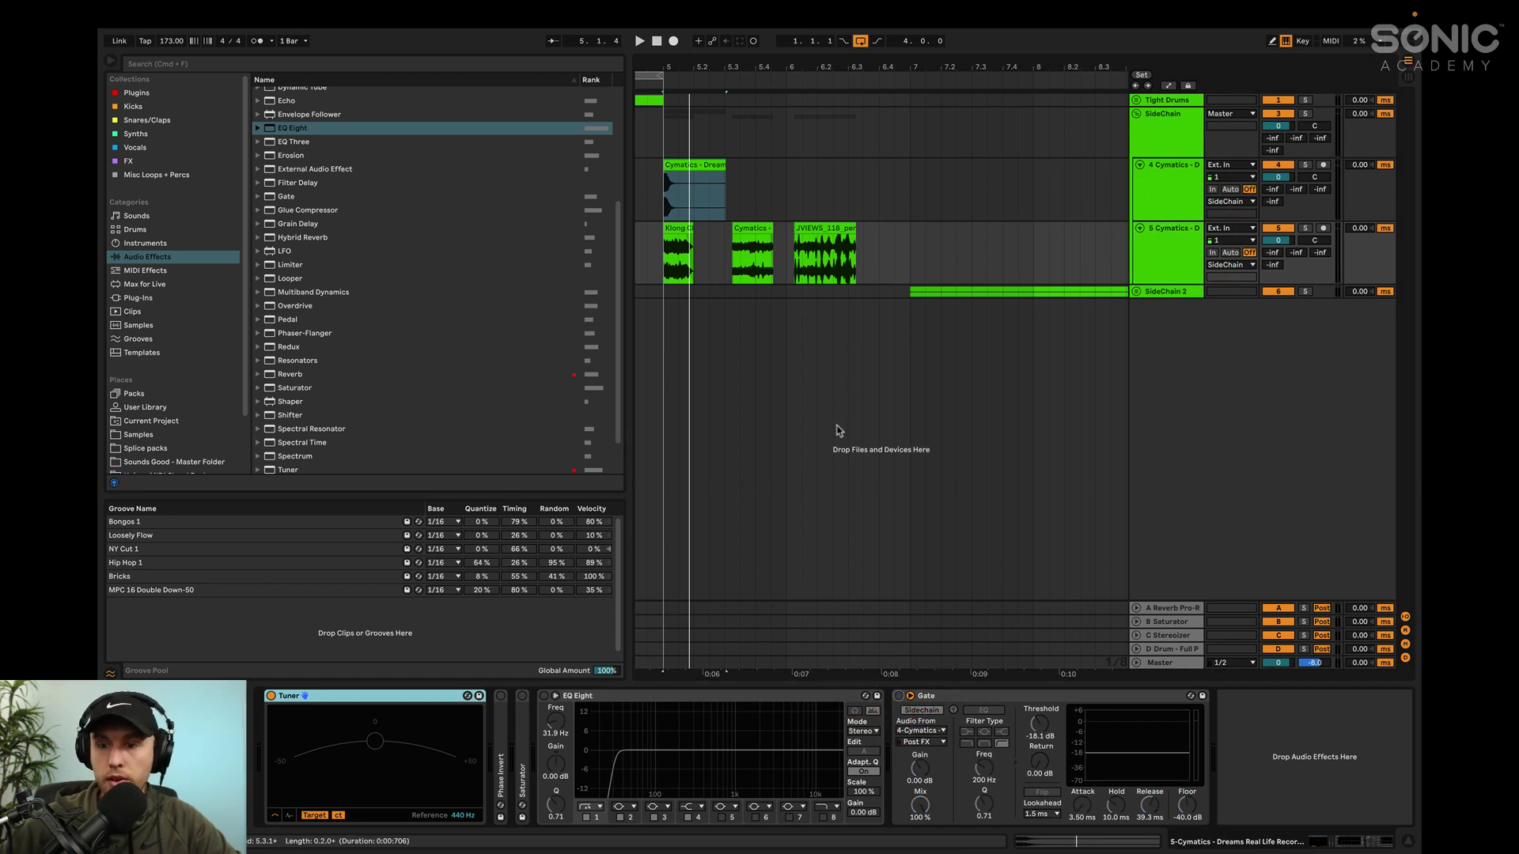
pyautogui.click(1305, 229)
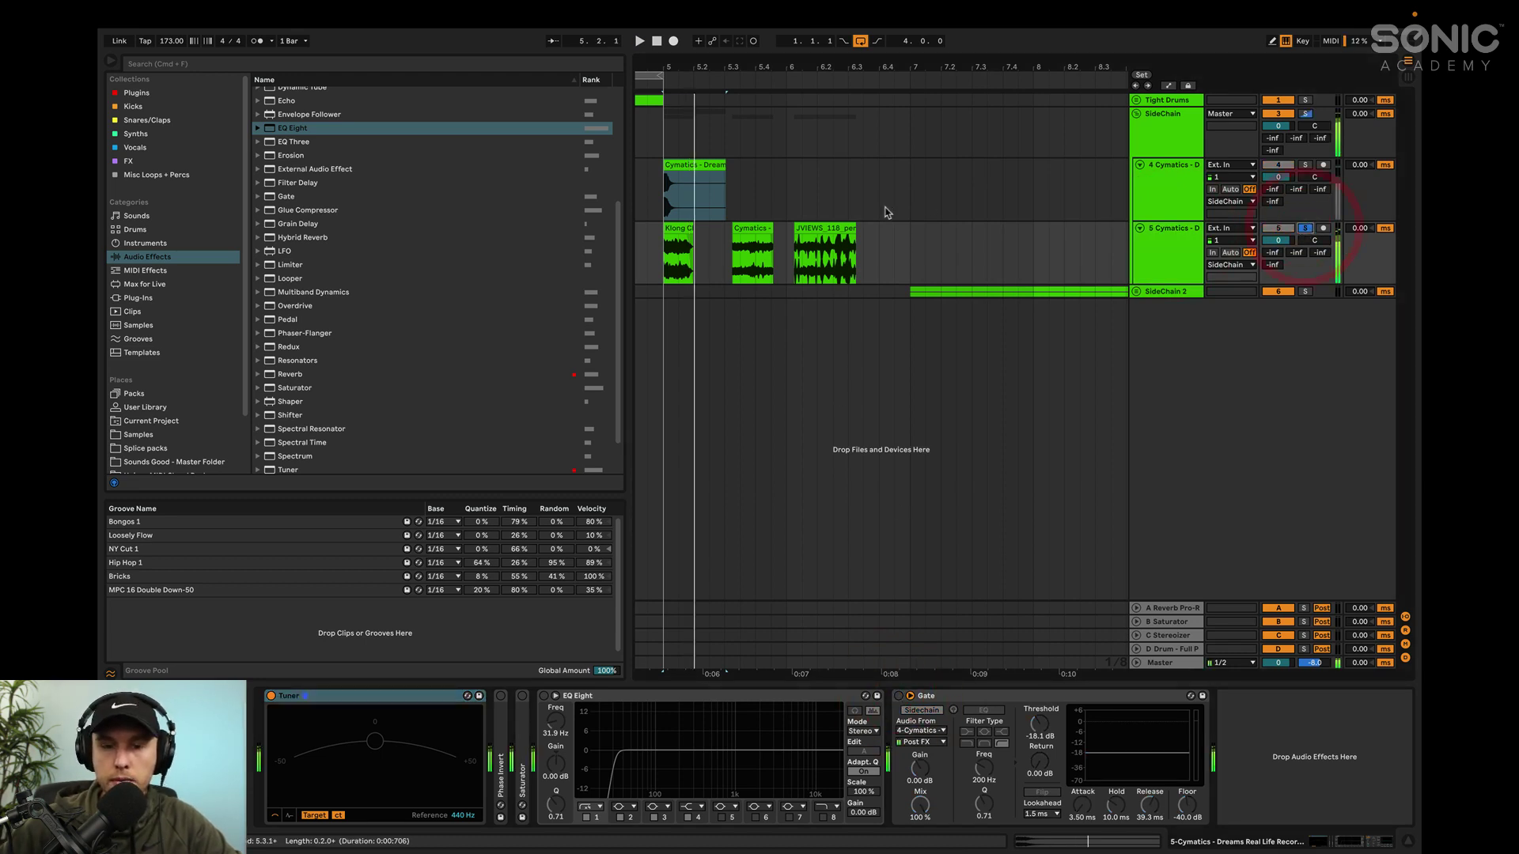
pyautogui.click(746, 226)
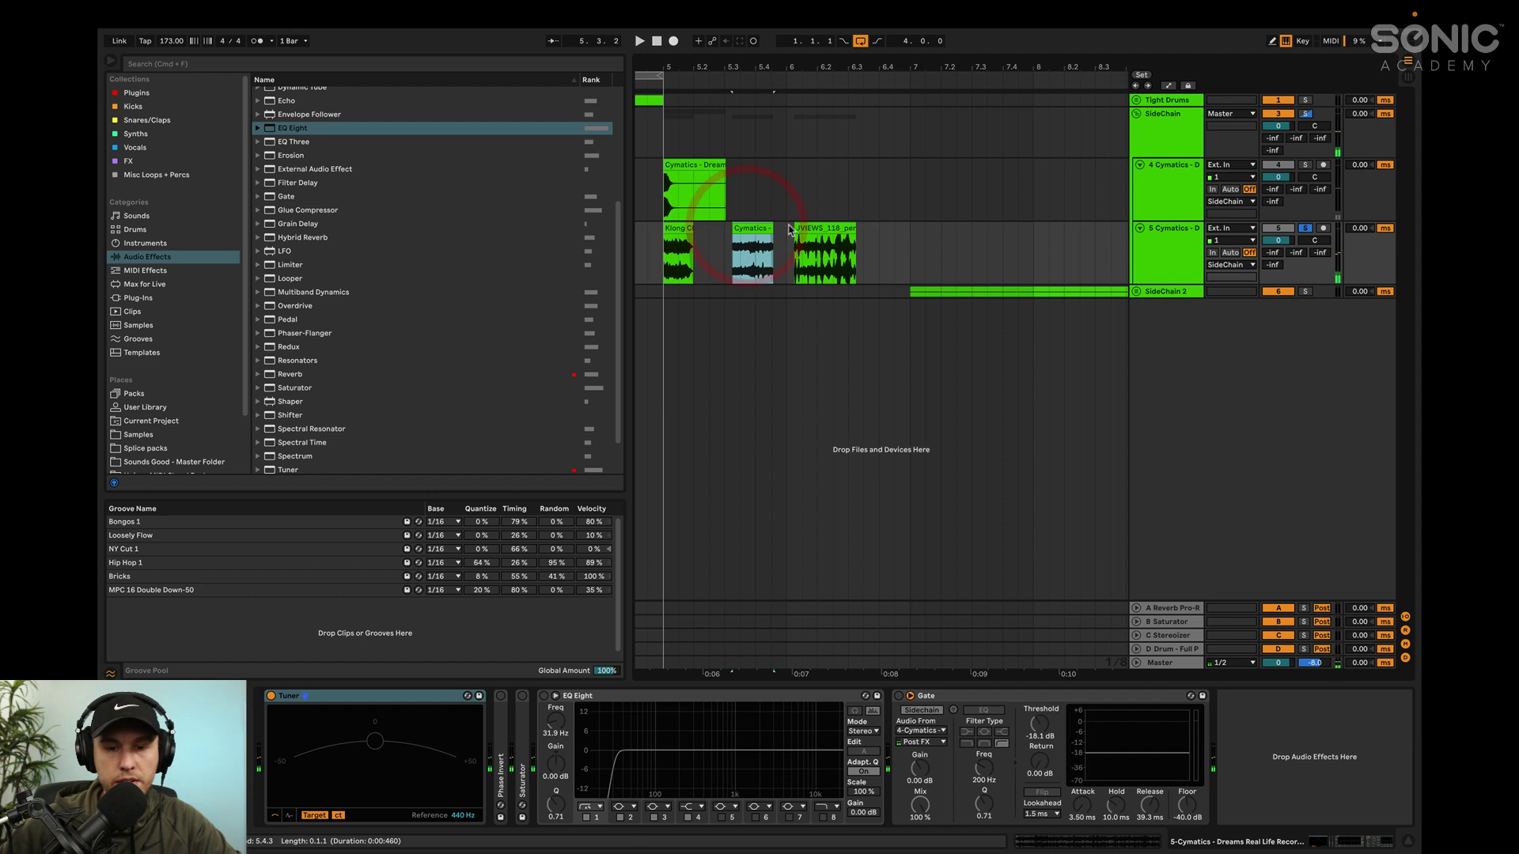
pyautogui.click(808, 229)
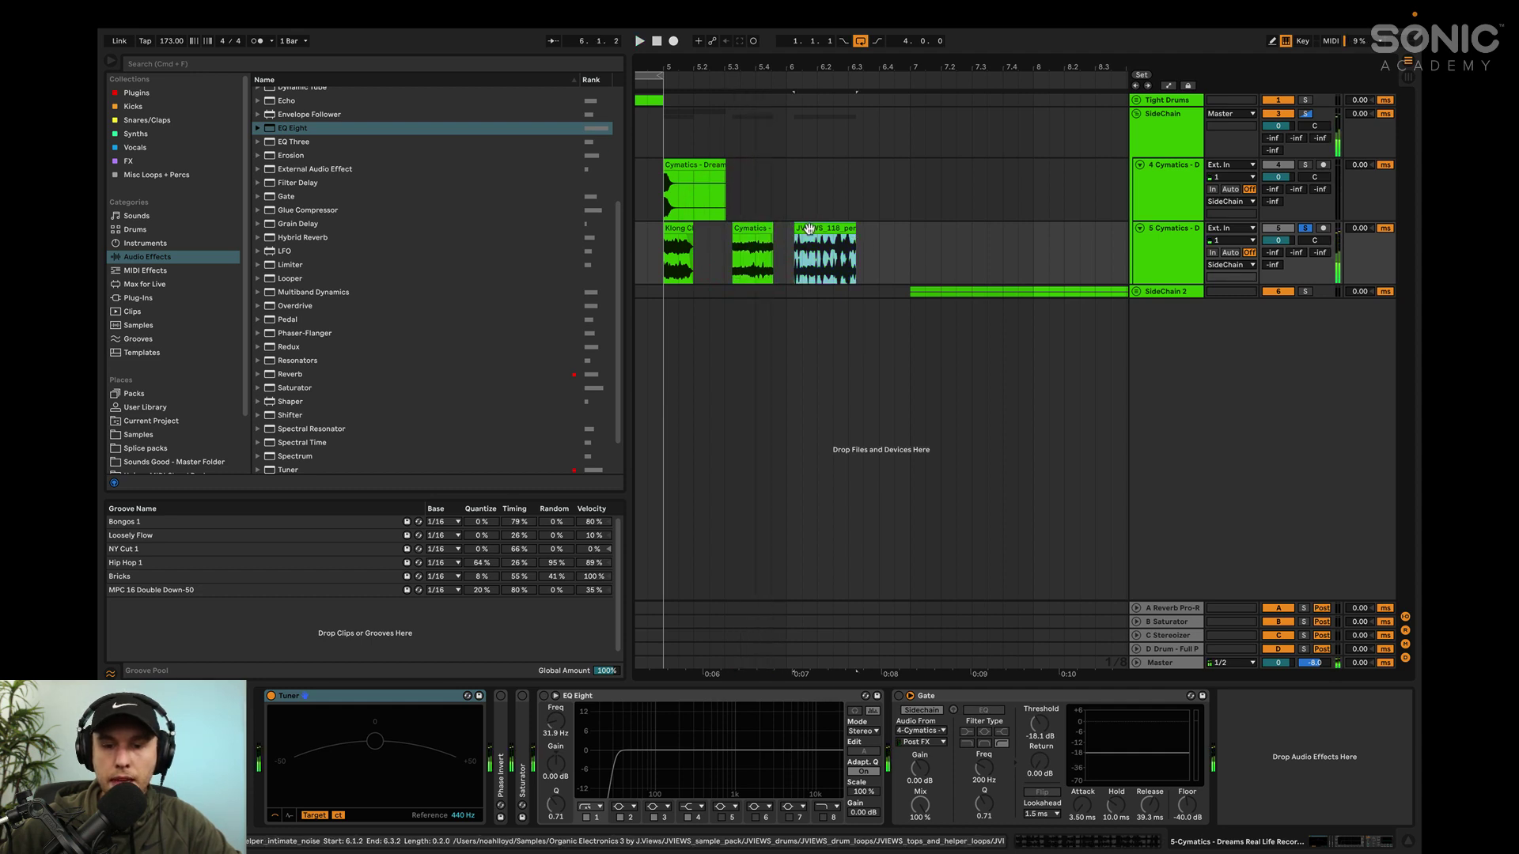
pyautogui.click(678, 230)
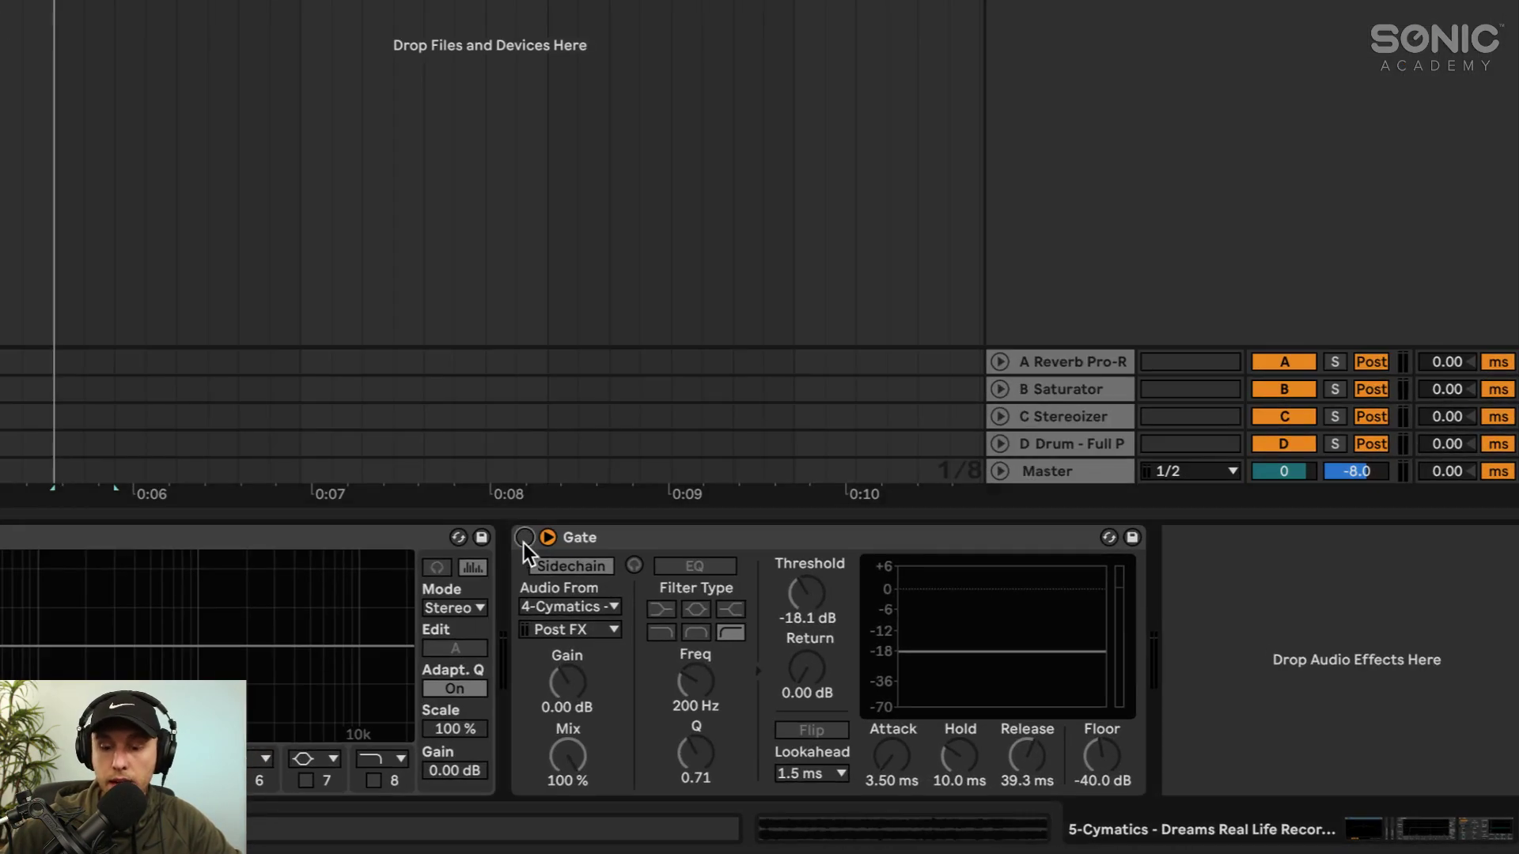
# - Switch on track 5's Gate, raise the threshold to -16.2 dB and set release to 14.7 ms
pyautogui.click(523, 538)
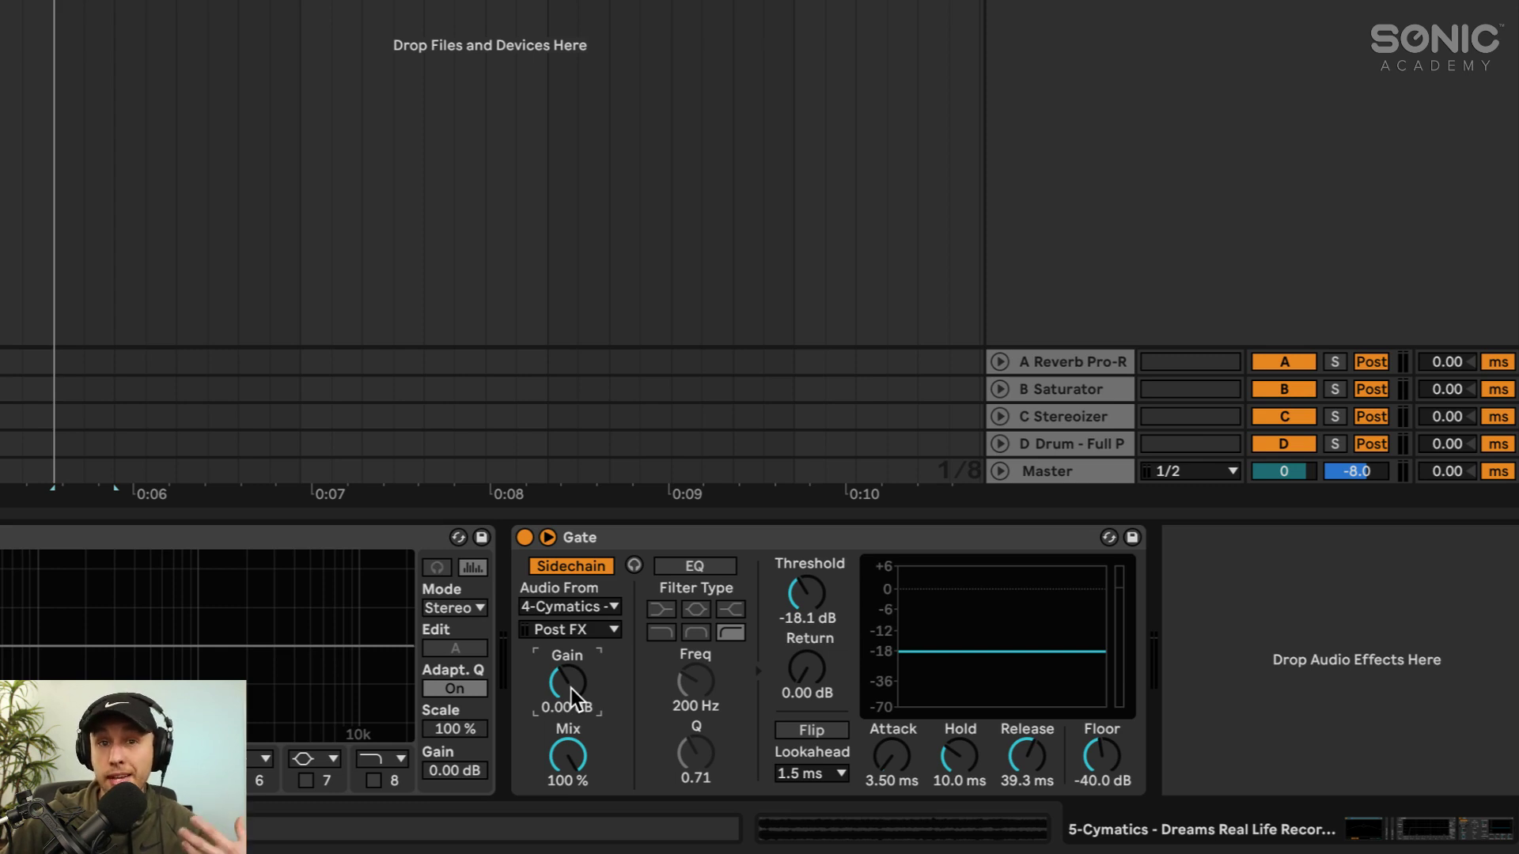
pyautogui.moveTo(806, 593); pyautogui.dragTo(806, 558)
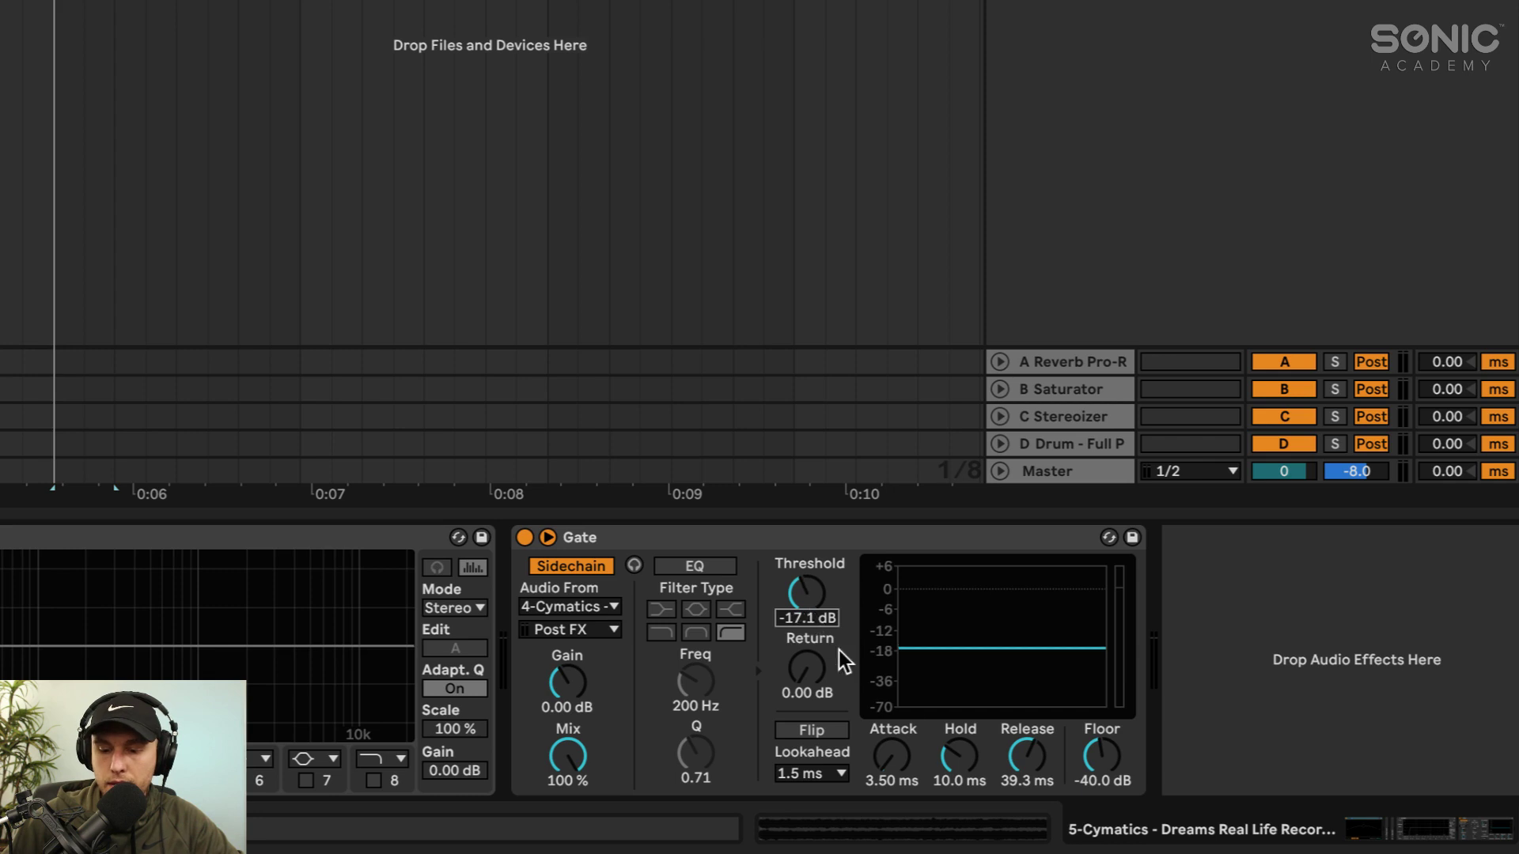
pyautogui.moveTo(1026, 745); pyautogui.dragTo(1026, 753)
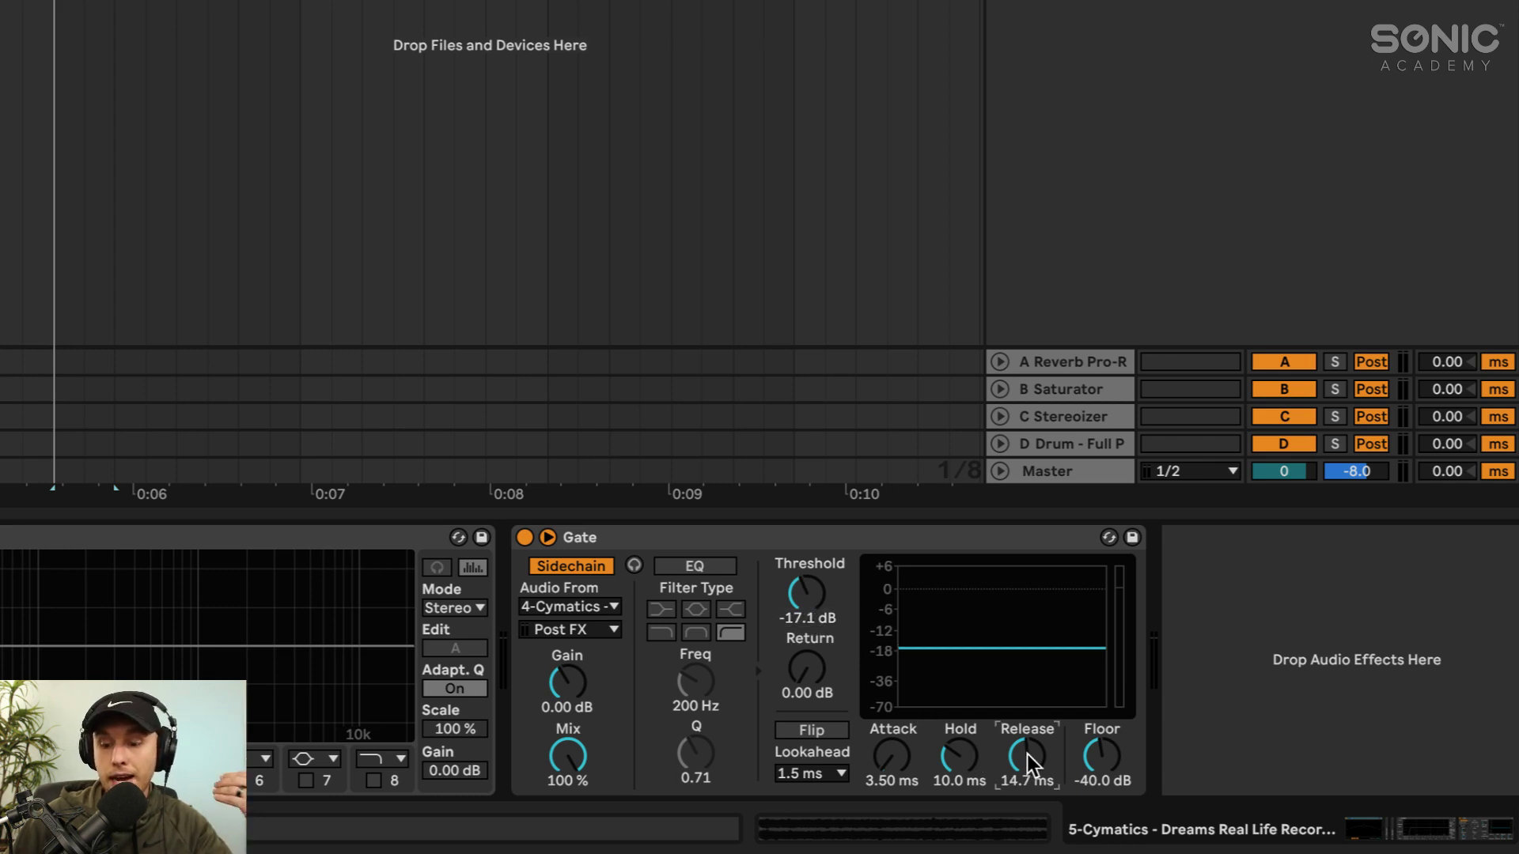
# - Compare the rain unprocessed, then re-enable the Gate keyed from the 4-Cymatics snare
pyautogui.click(570, 565)
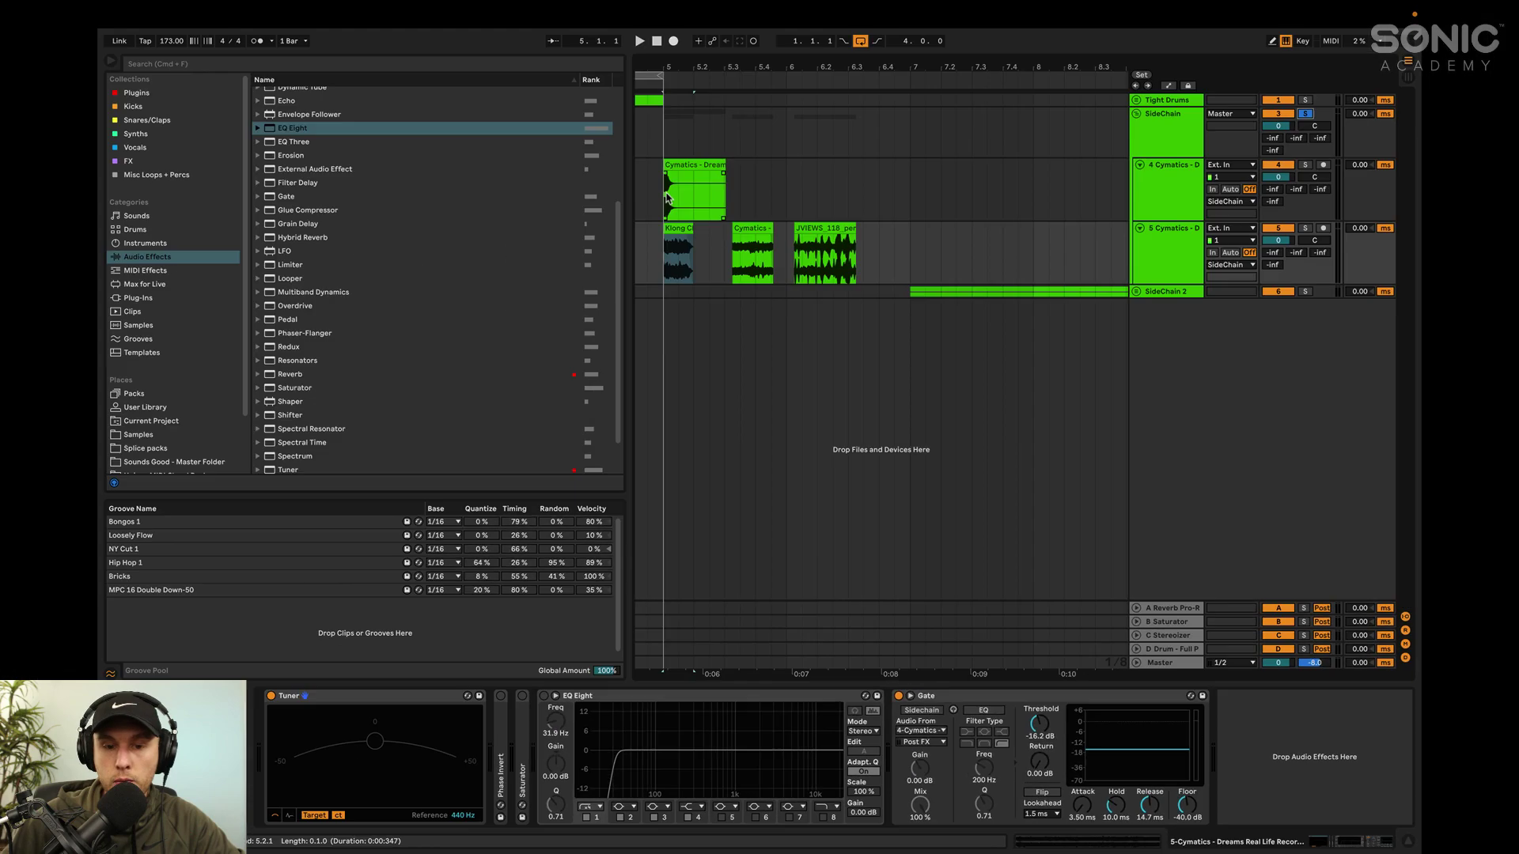
pyautogui.click(664, 194)
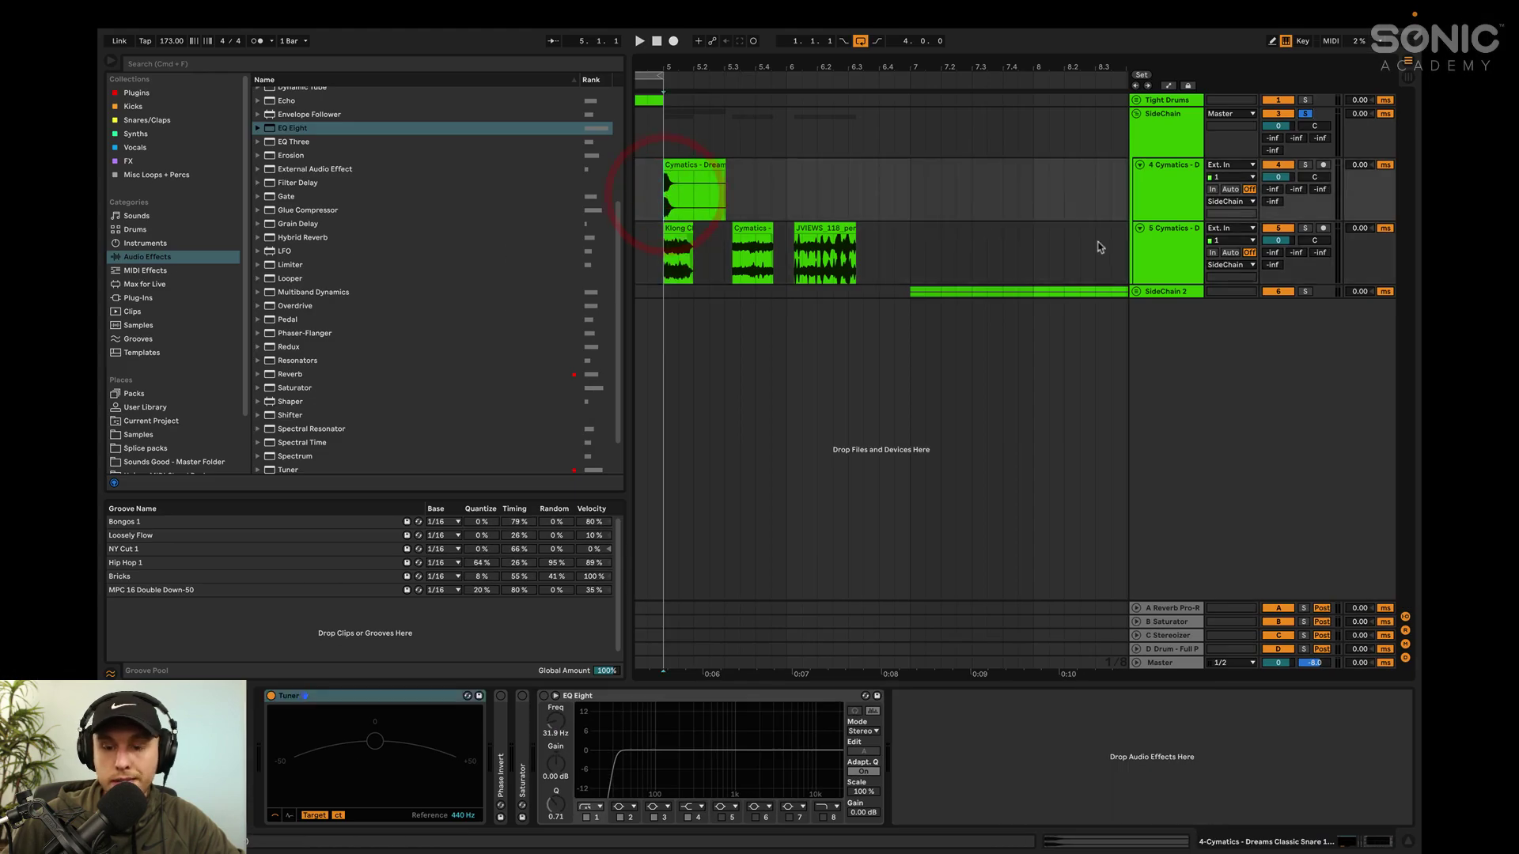
pyautogui.click(1139, 246)
pyautogui.click(899, 696)
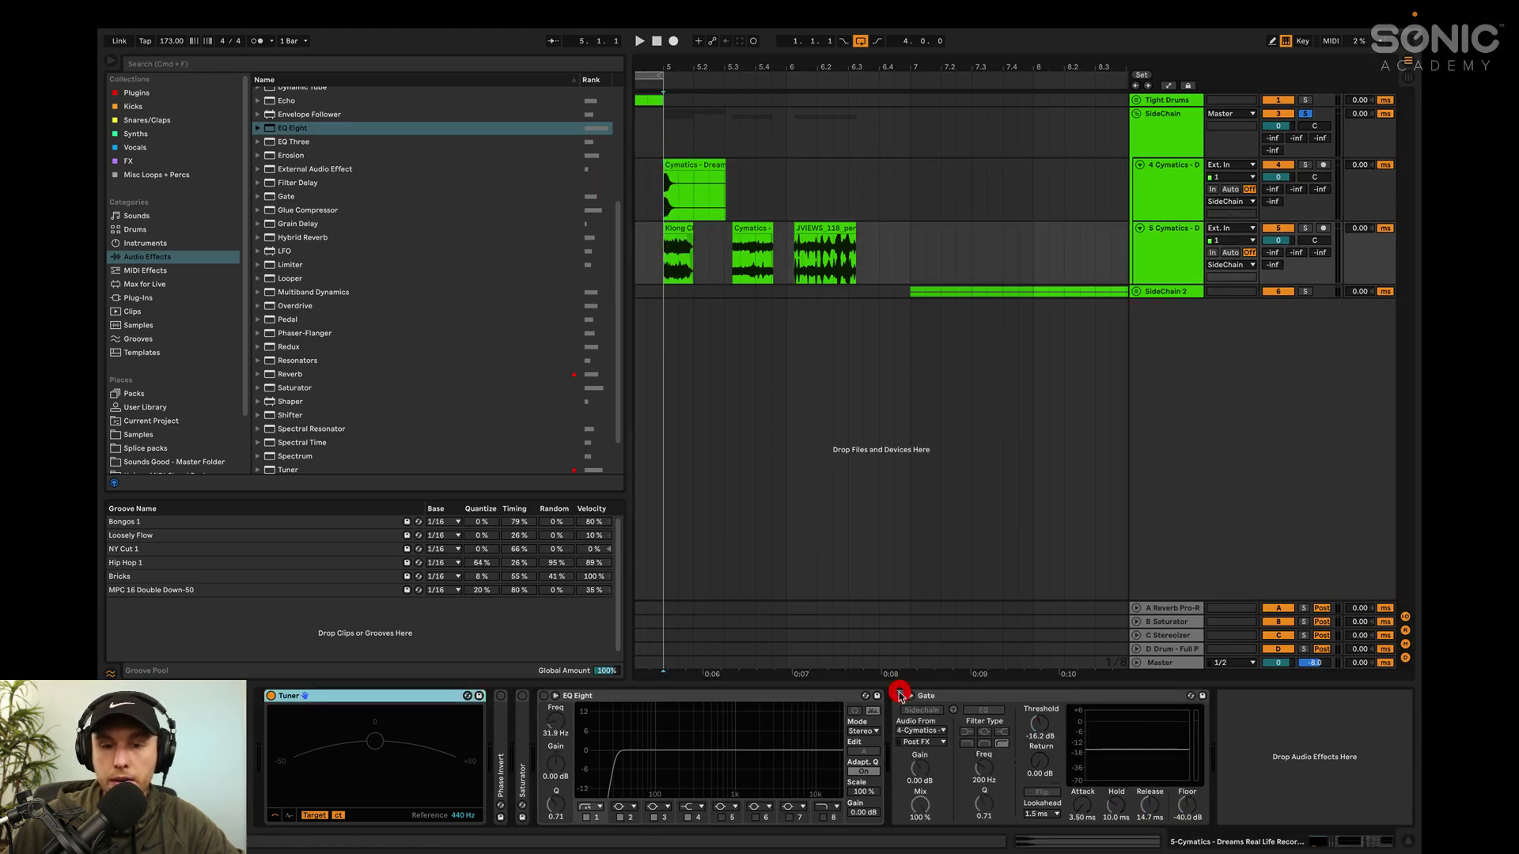
pyautogui.press('space')
pyautogui.click(898, 696)
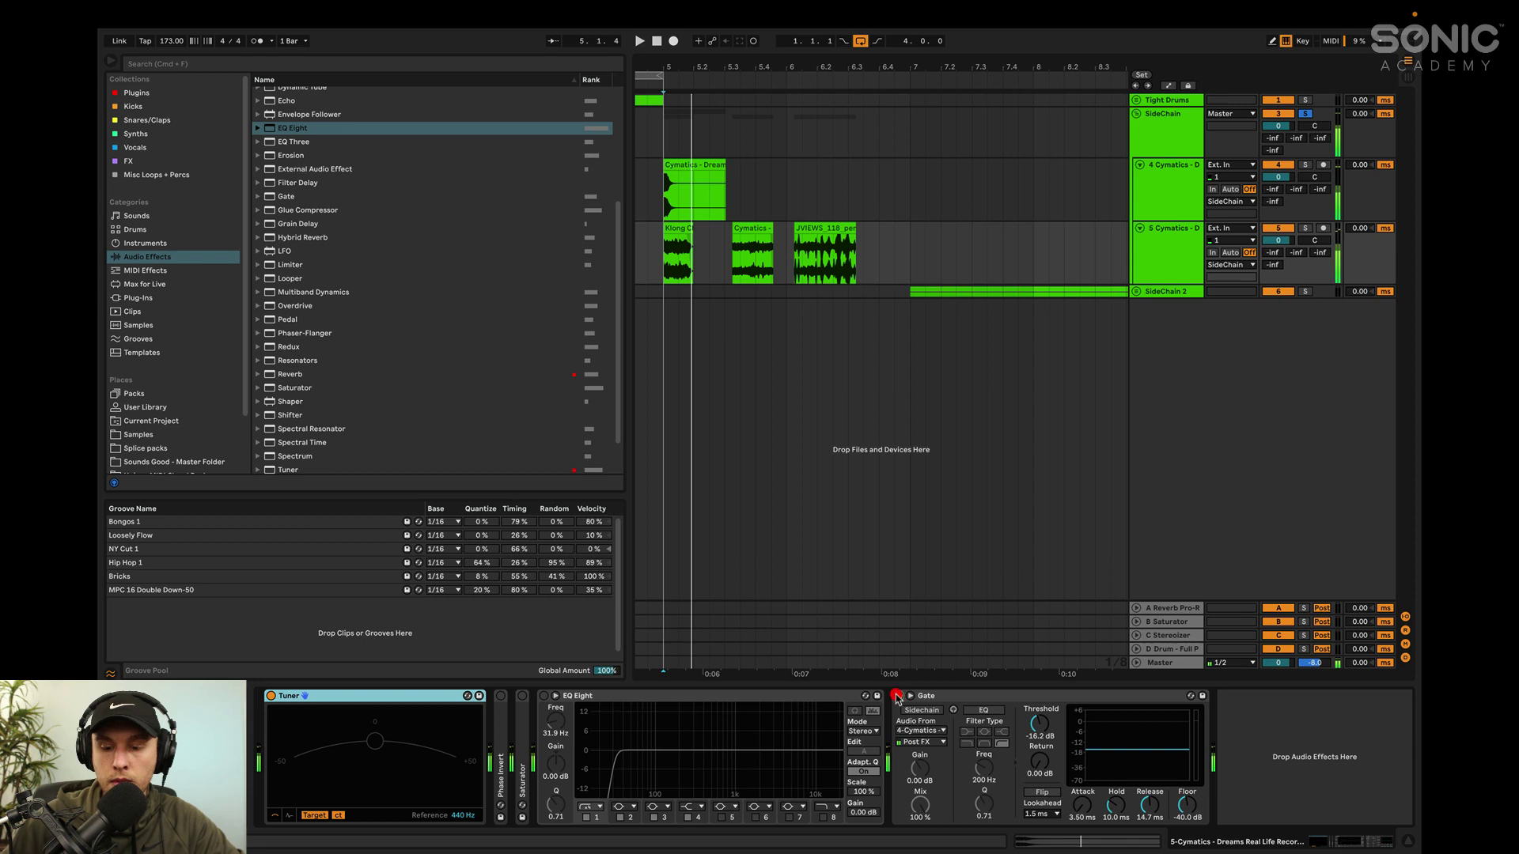
pyautogui.click(917, 710)
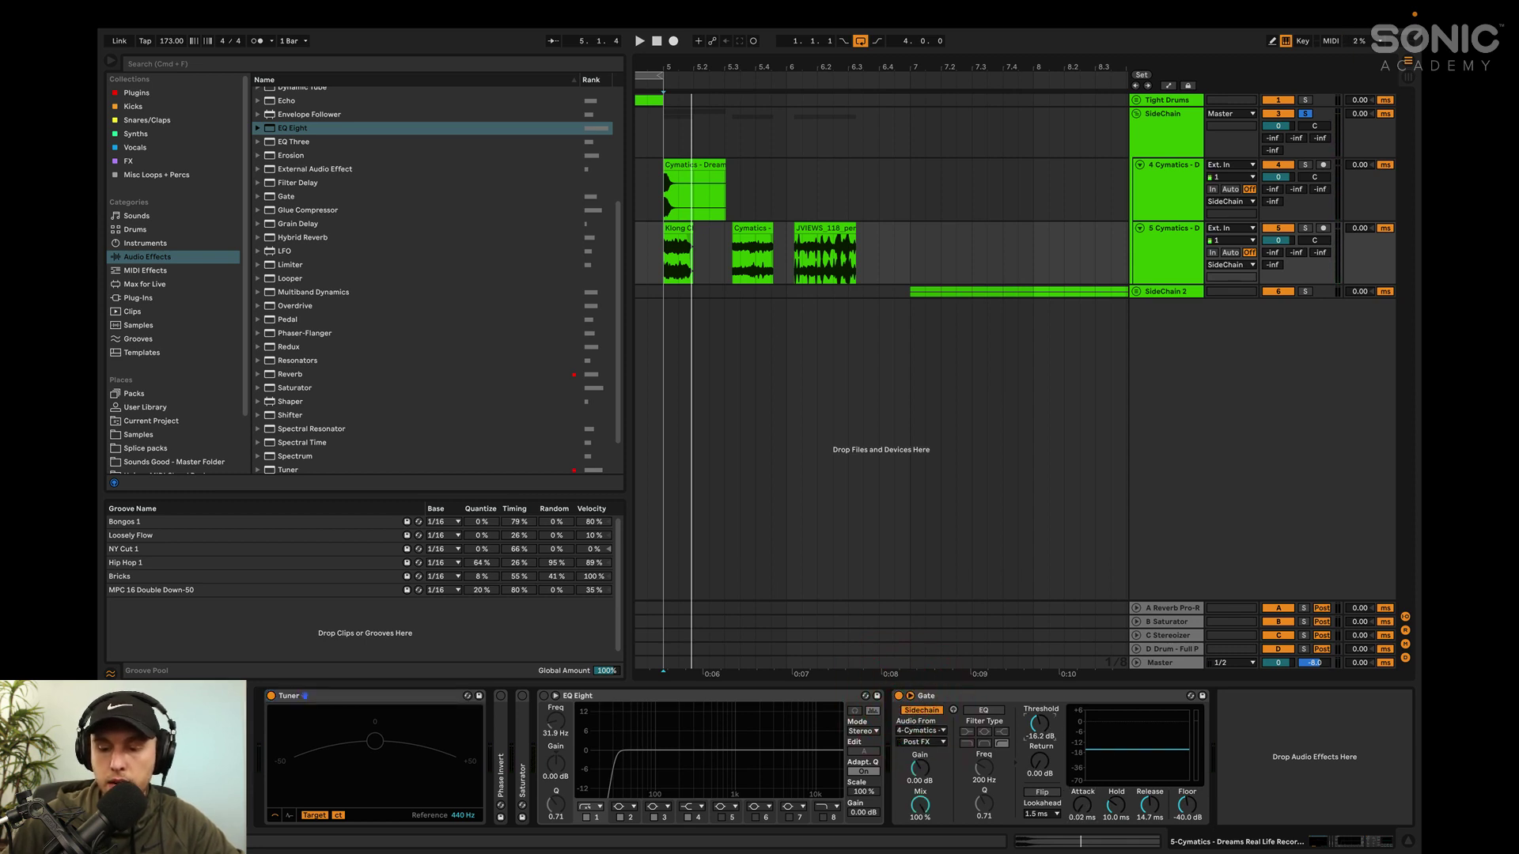
pyautogui.click(687, 190)
pyautogui.press('space')
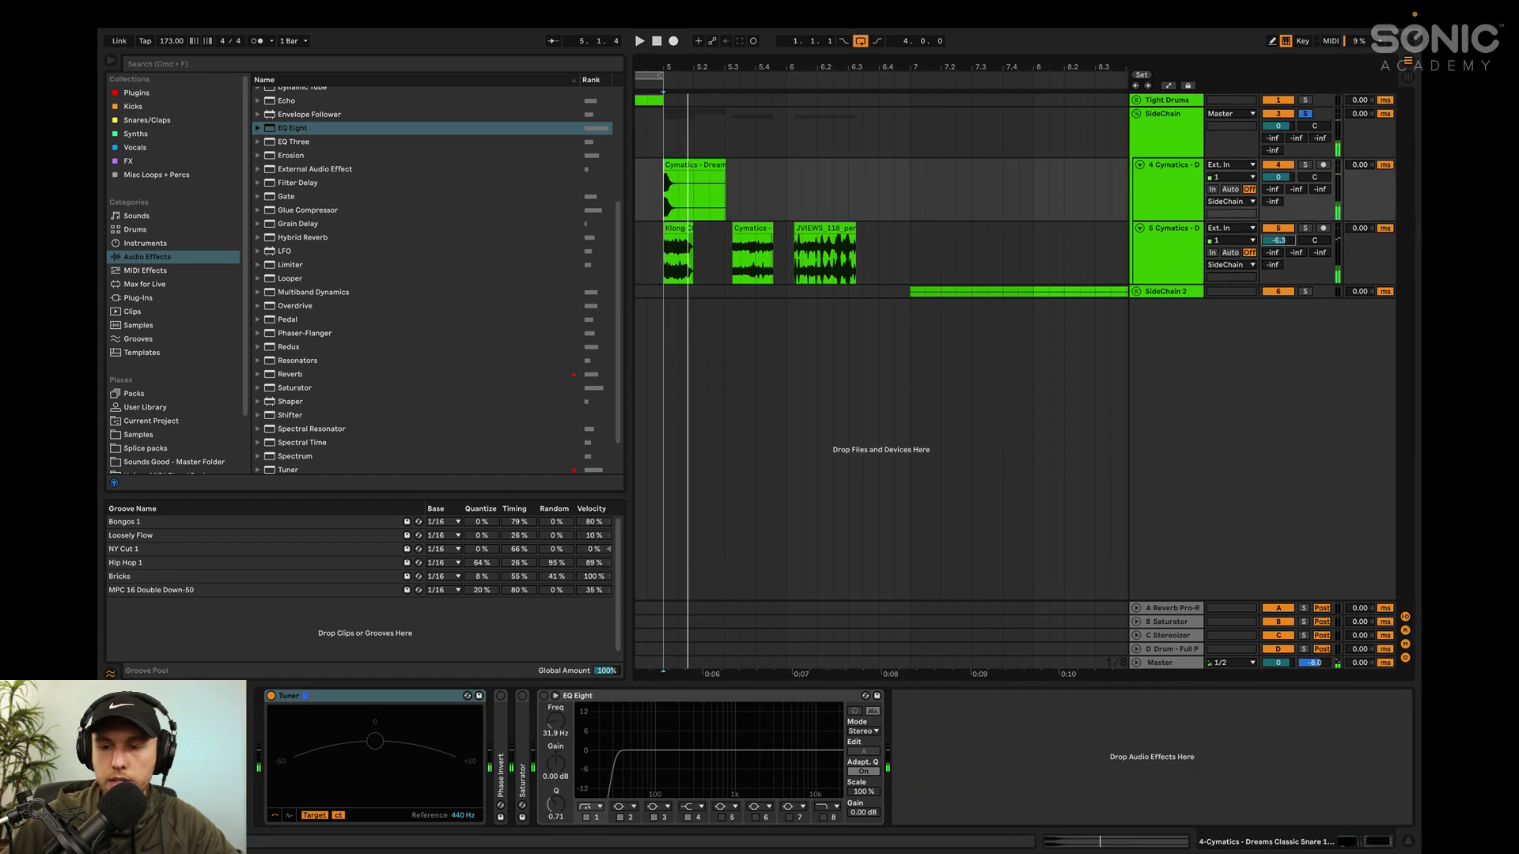
pyautogui.press('space')
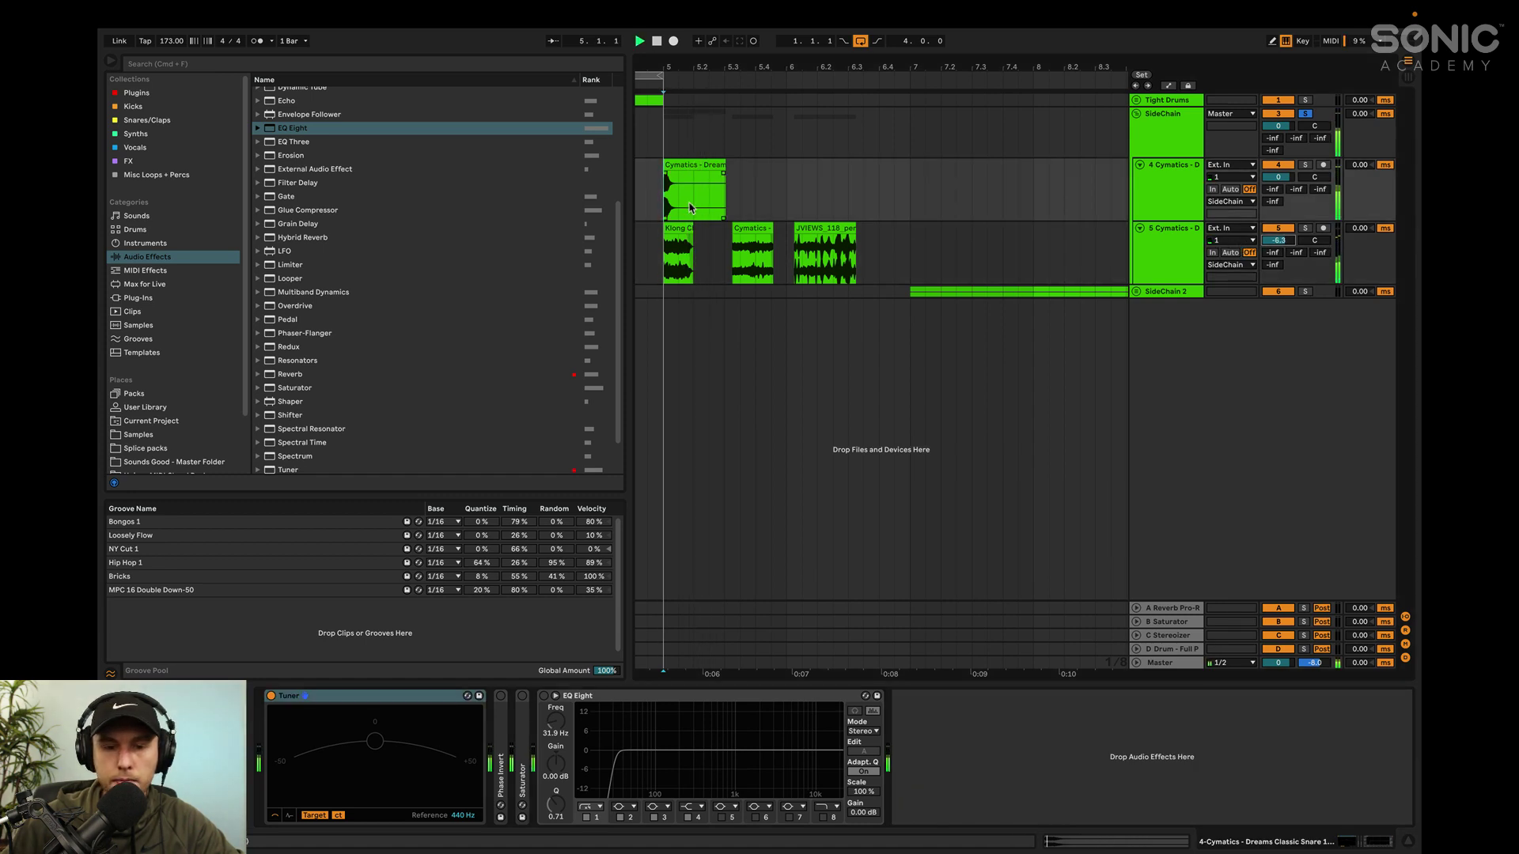
# - Rearrange the rain track clips, trying the JVIEWS clip at bar 5
pyautogui.moveTo(676, 249); pyautogui.dragTo(889, 247)
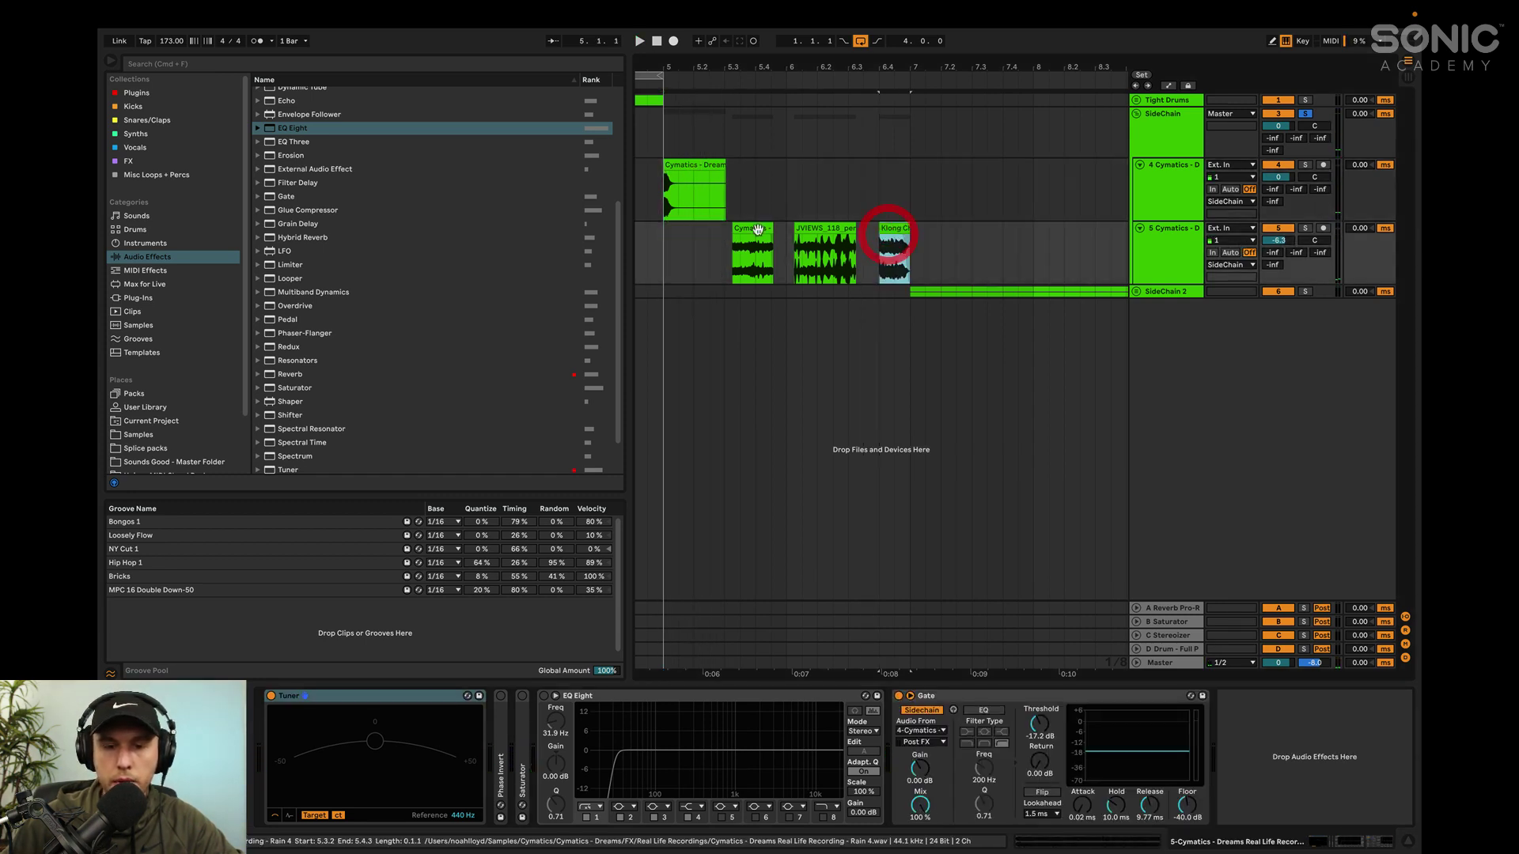
pyautogui.moveTo(755, 237); pyautogui.dragTo(686, 237)
pyautogui.press('space')
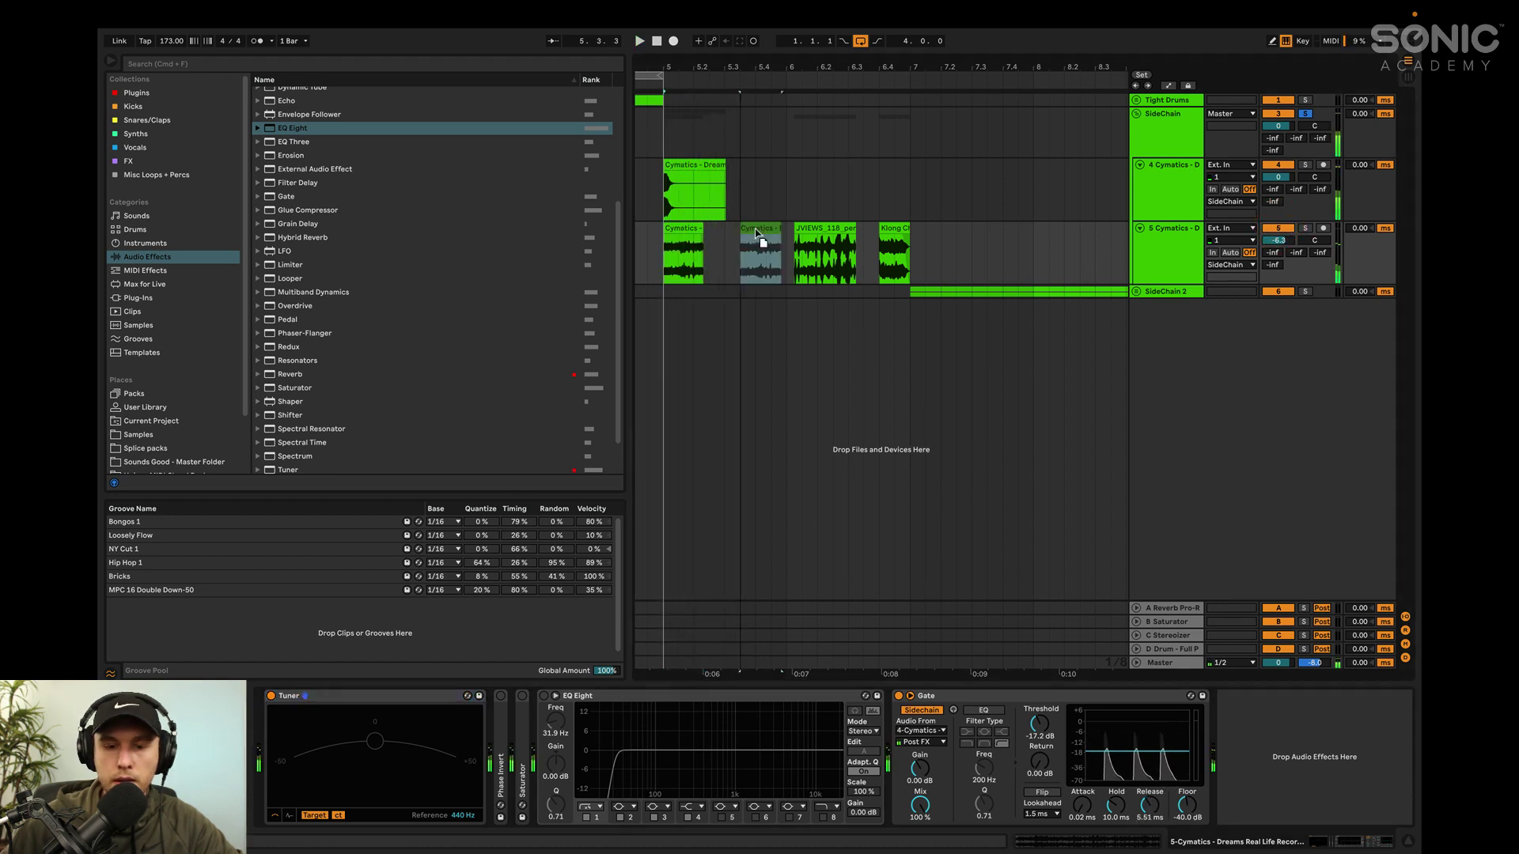
pyautogui.moveTo(771, 232); pyautogui.dragTo(690, 237)
pyautogui.press('space')
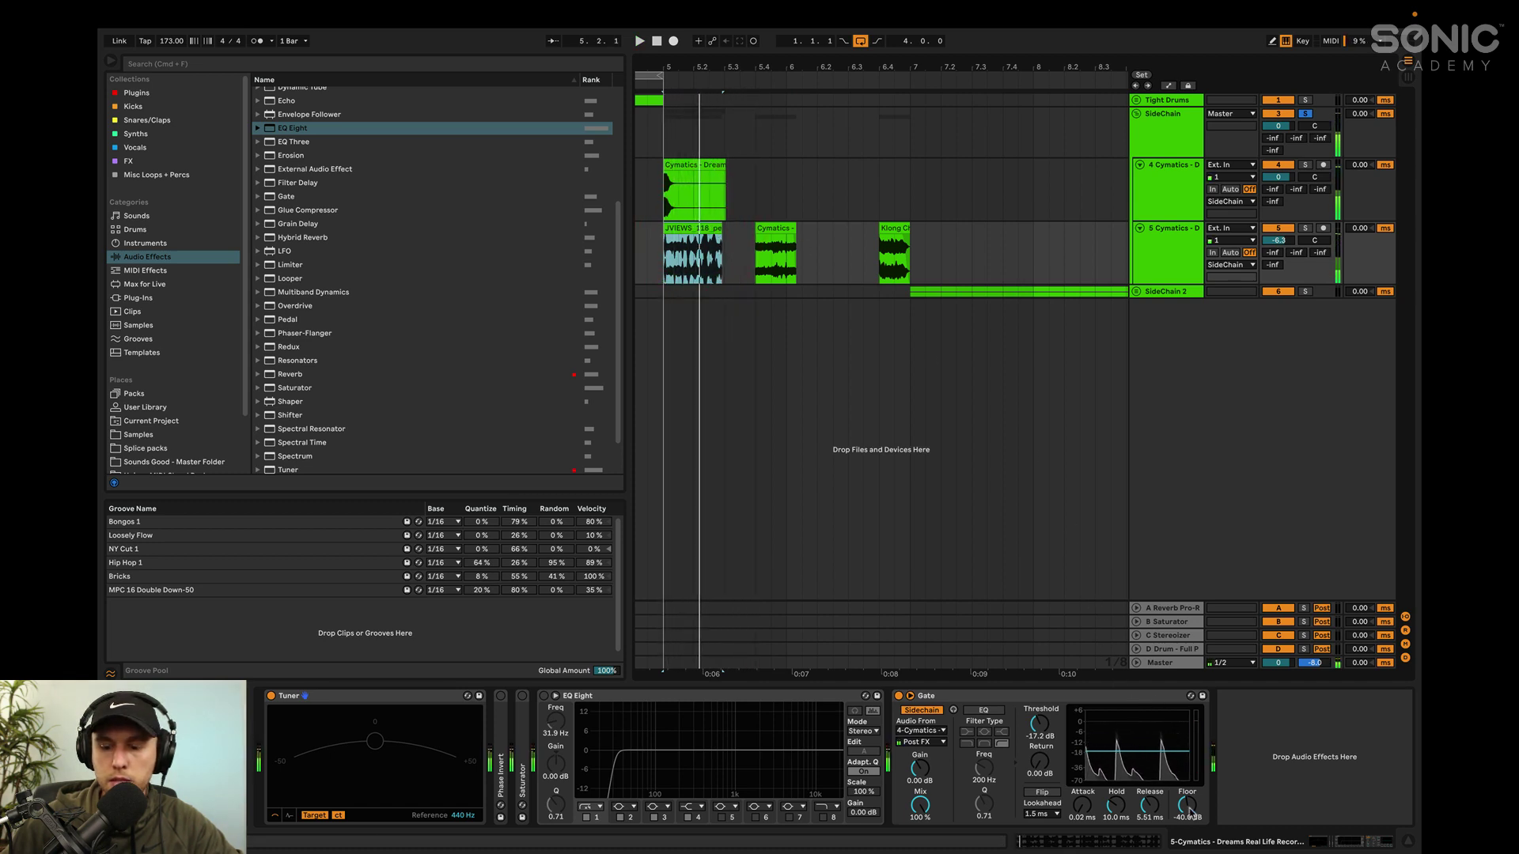
pyautogui.press('space')
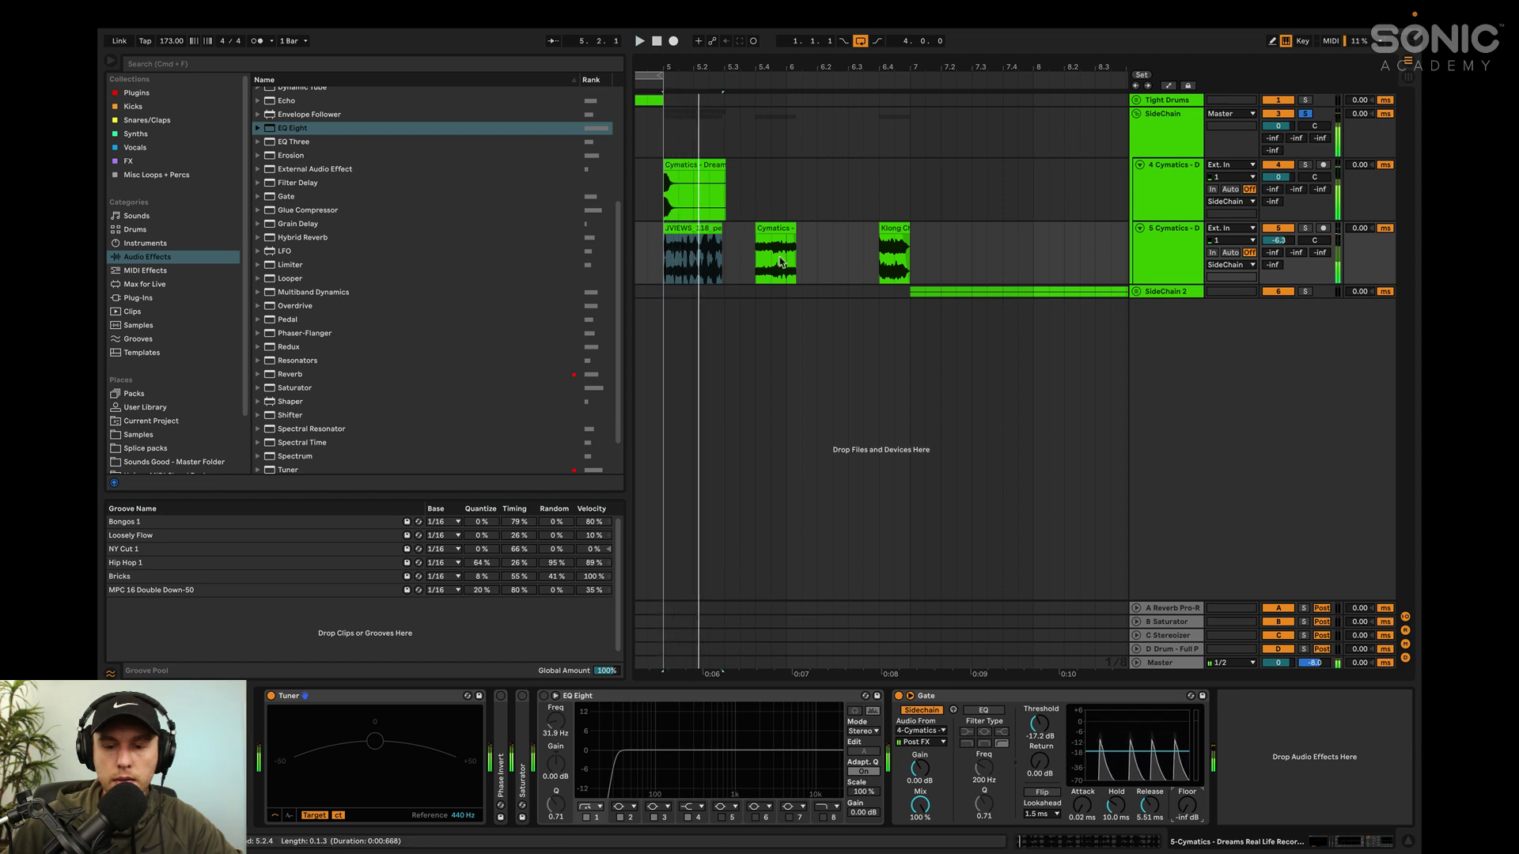
# - Undo the JVIEWS move and place the Cymatics rain clip at bar 5 instead
pyautogui.press('space')
pyautogui.hotkey('ctrl', 'z')
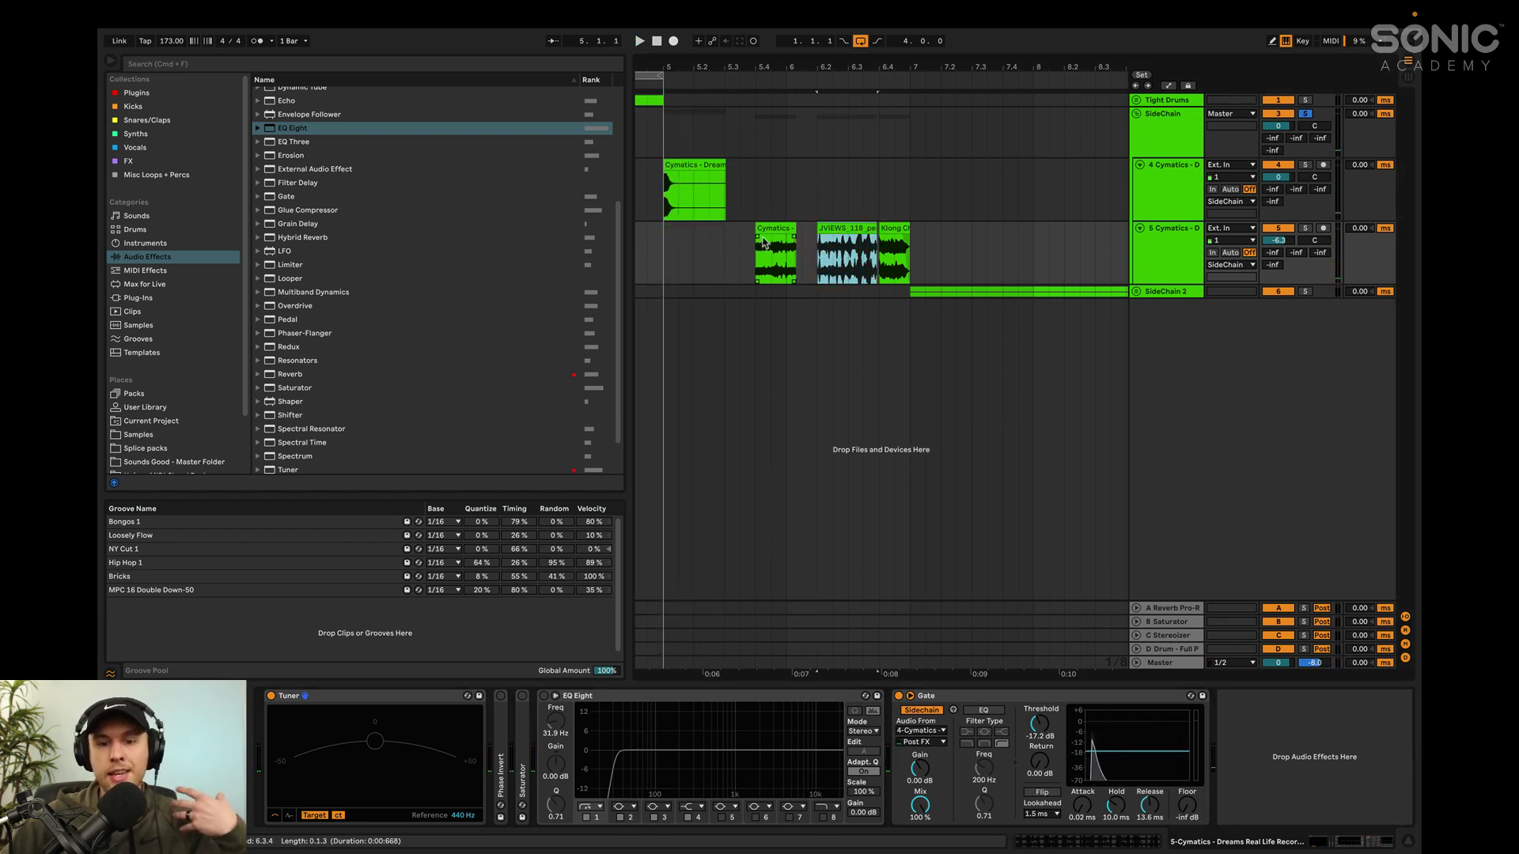
pyautogui.click(769, 227)
pyautogui.moveTo(769, 227); pyautogui.dragTo(681, 237)
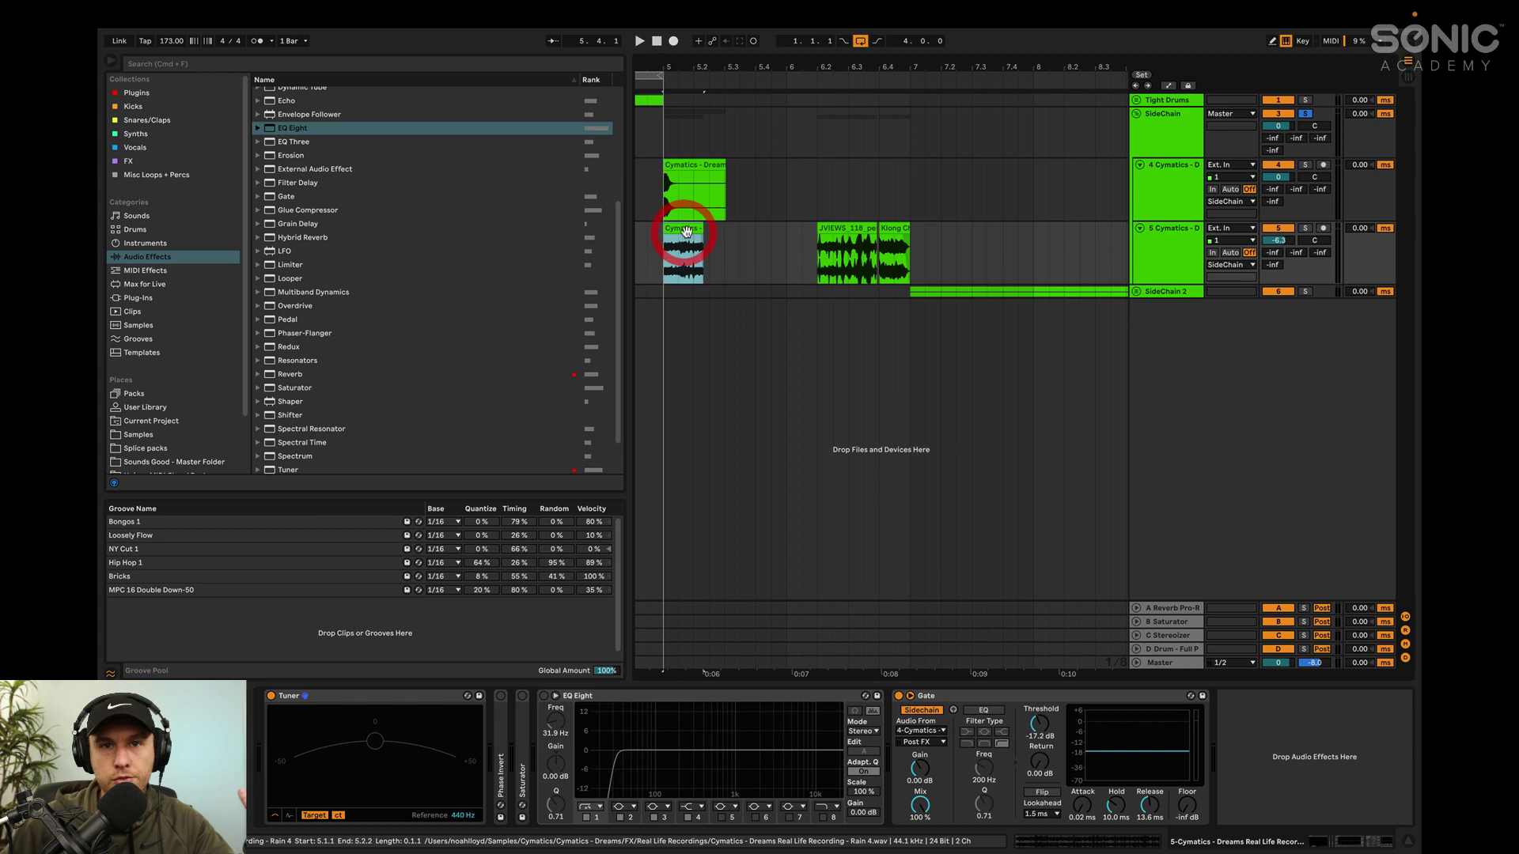
pyautogui.press('space')
pyautogui.press('space')
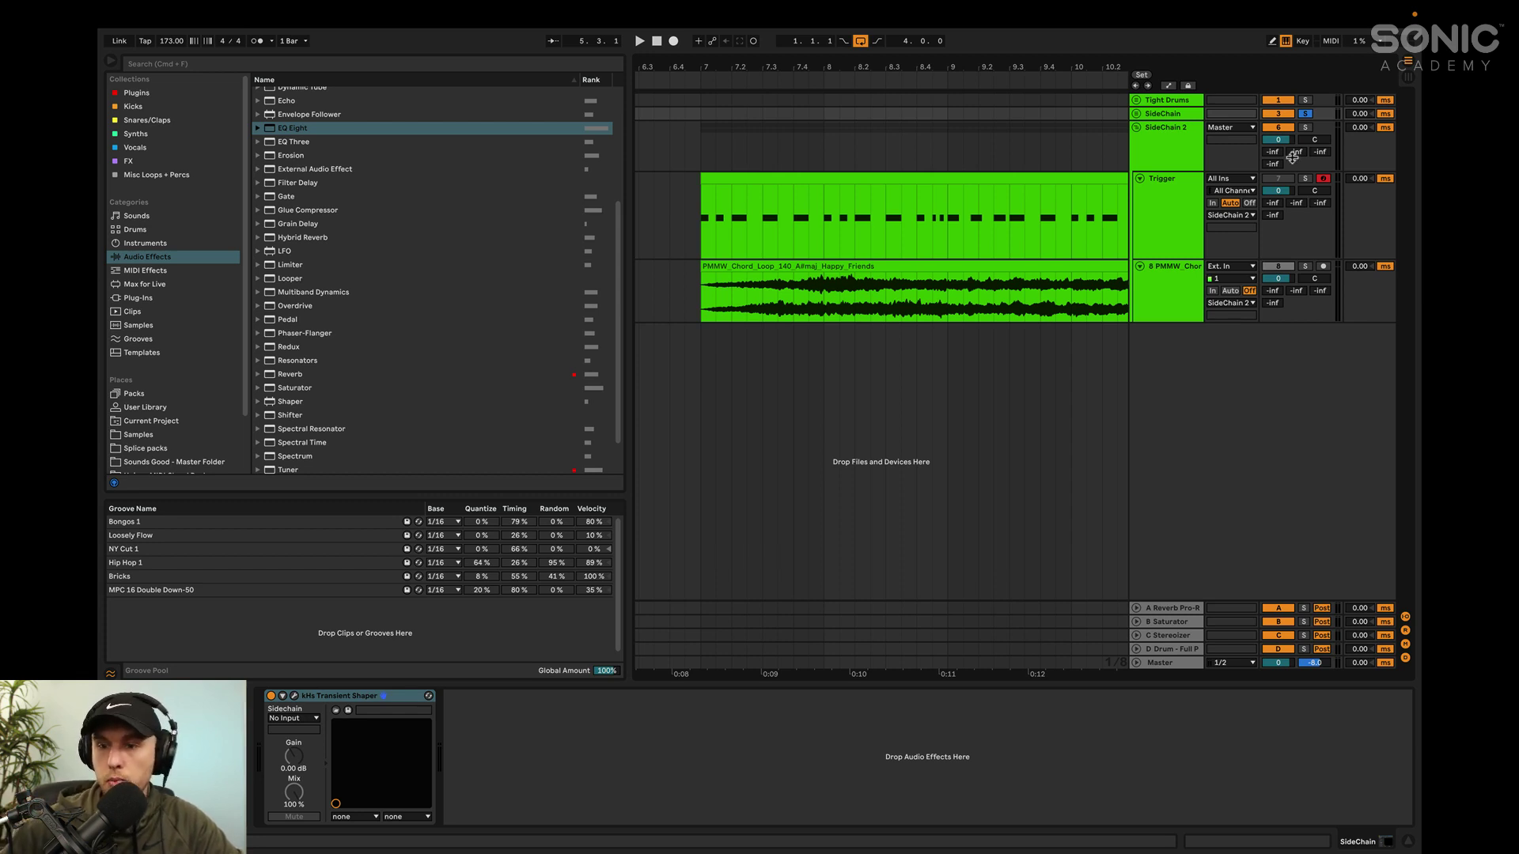
# - Show the 8 PMMW Chord track's default Gate and play the chord loop with the Trigger pattern
pyautogui.click(1146, 223)
pyautogui.click(1167, 282)
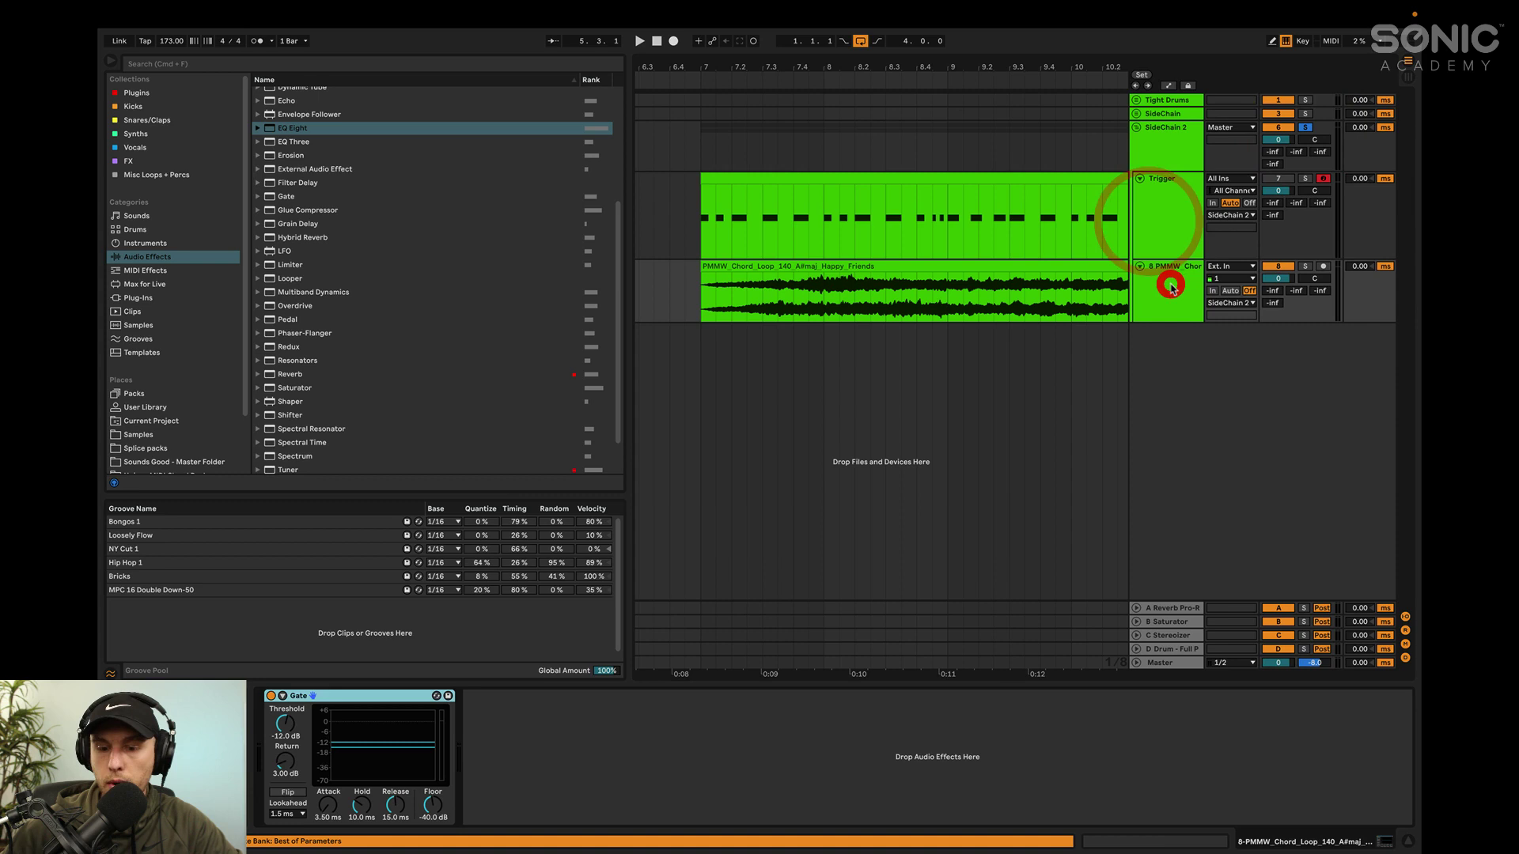
pyautogui.press('space')
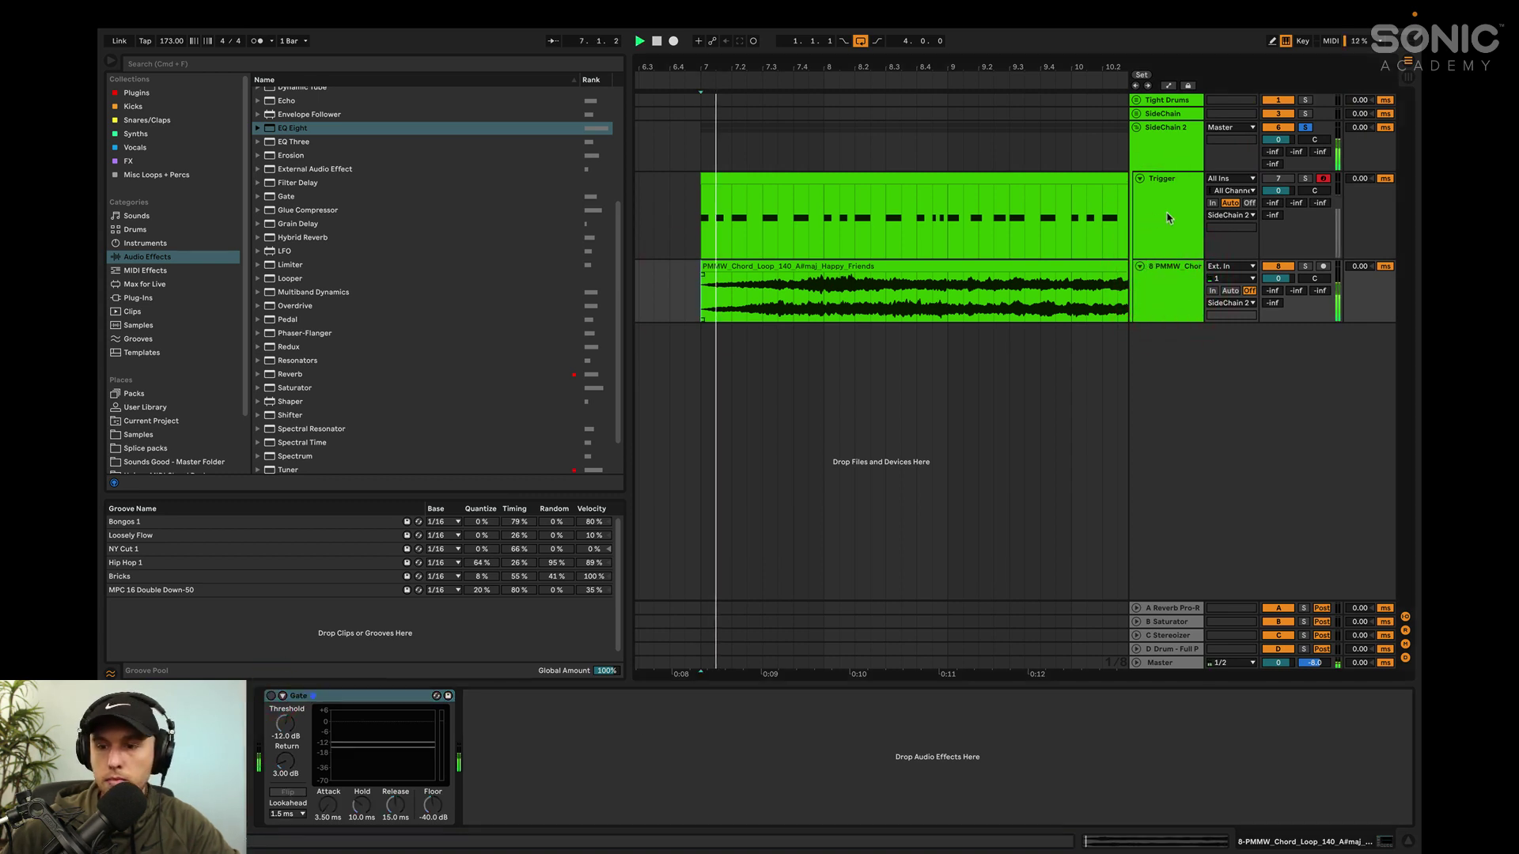
pyautogui.scroll(-3, 762, 198)
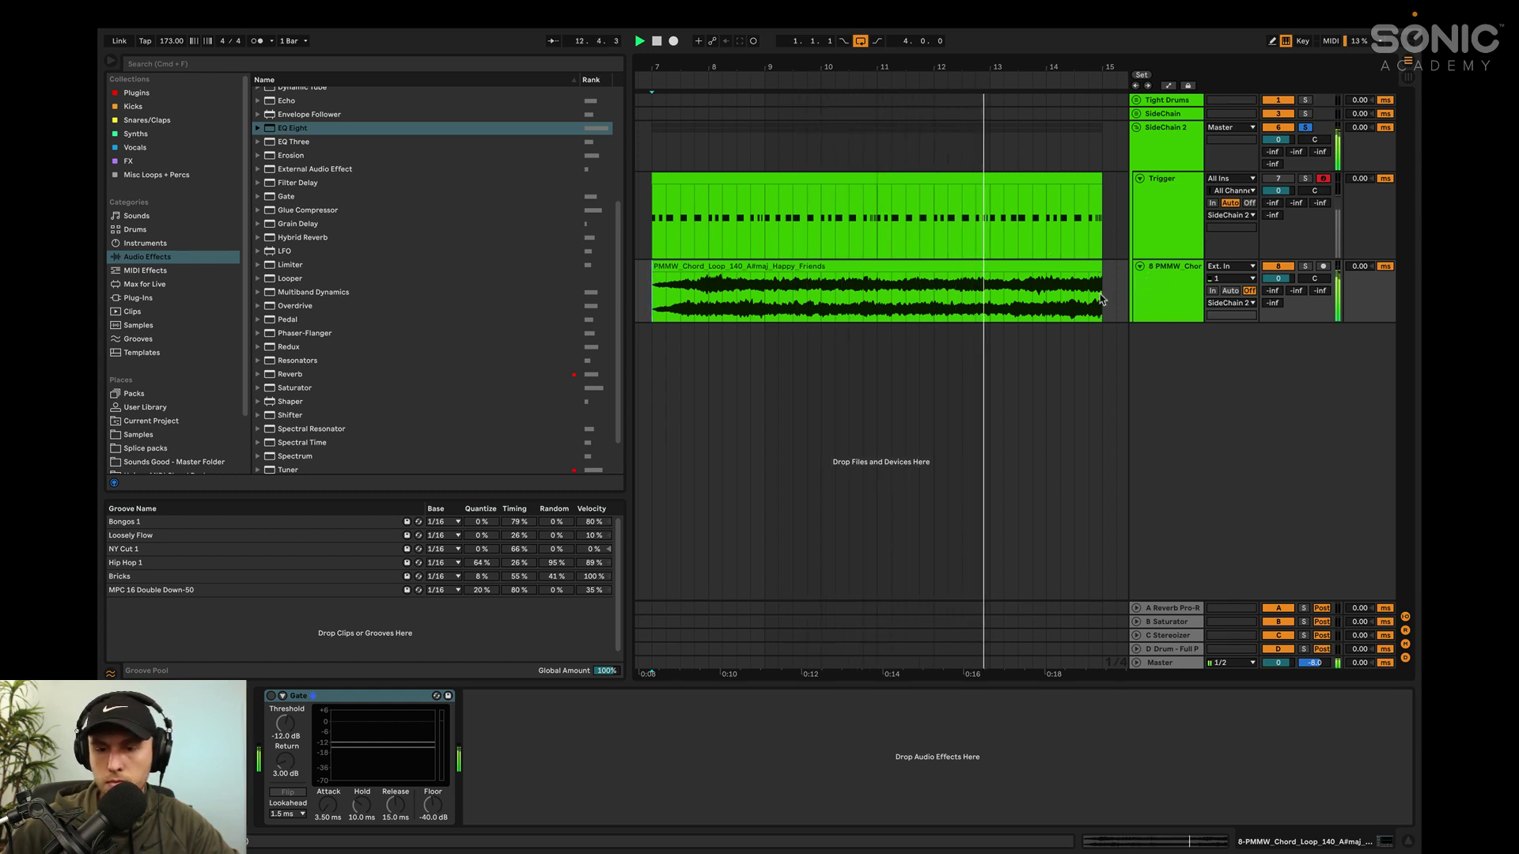
pyautogui.doubleClick(1023, 207)
pyautogui.press('space')
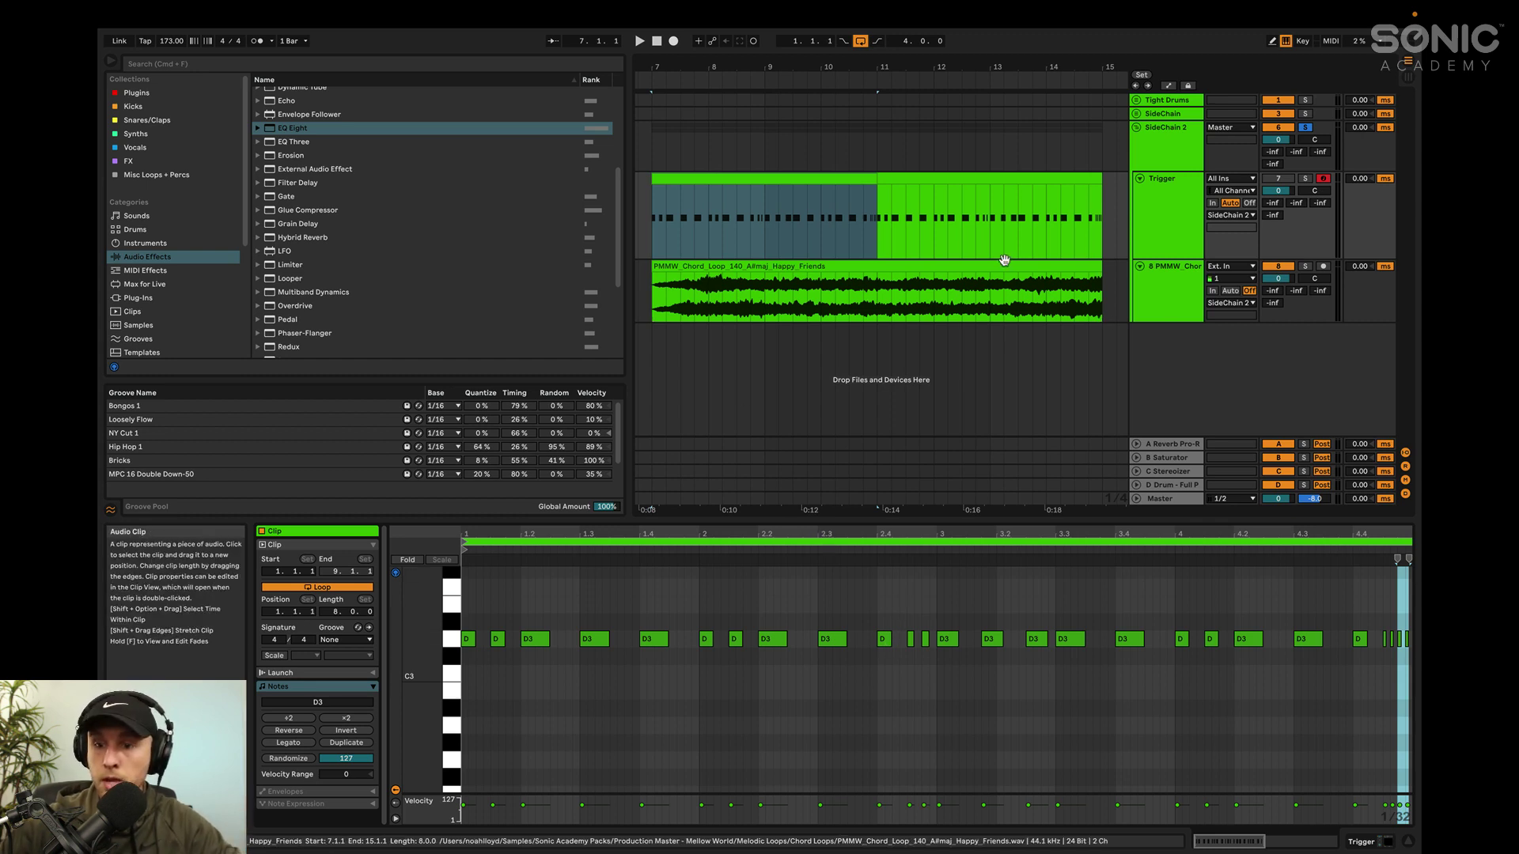
pyautogui.click(1184, 198)
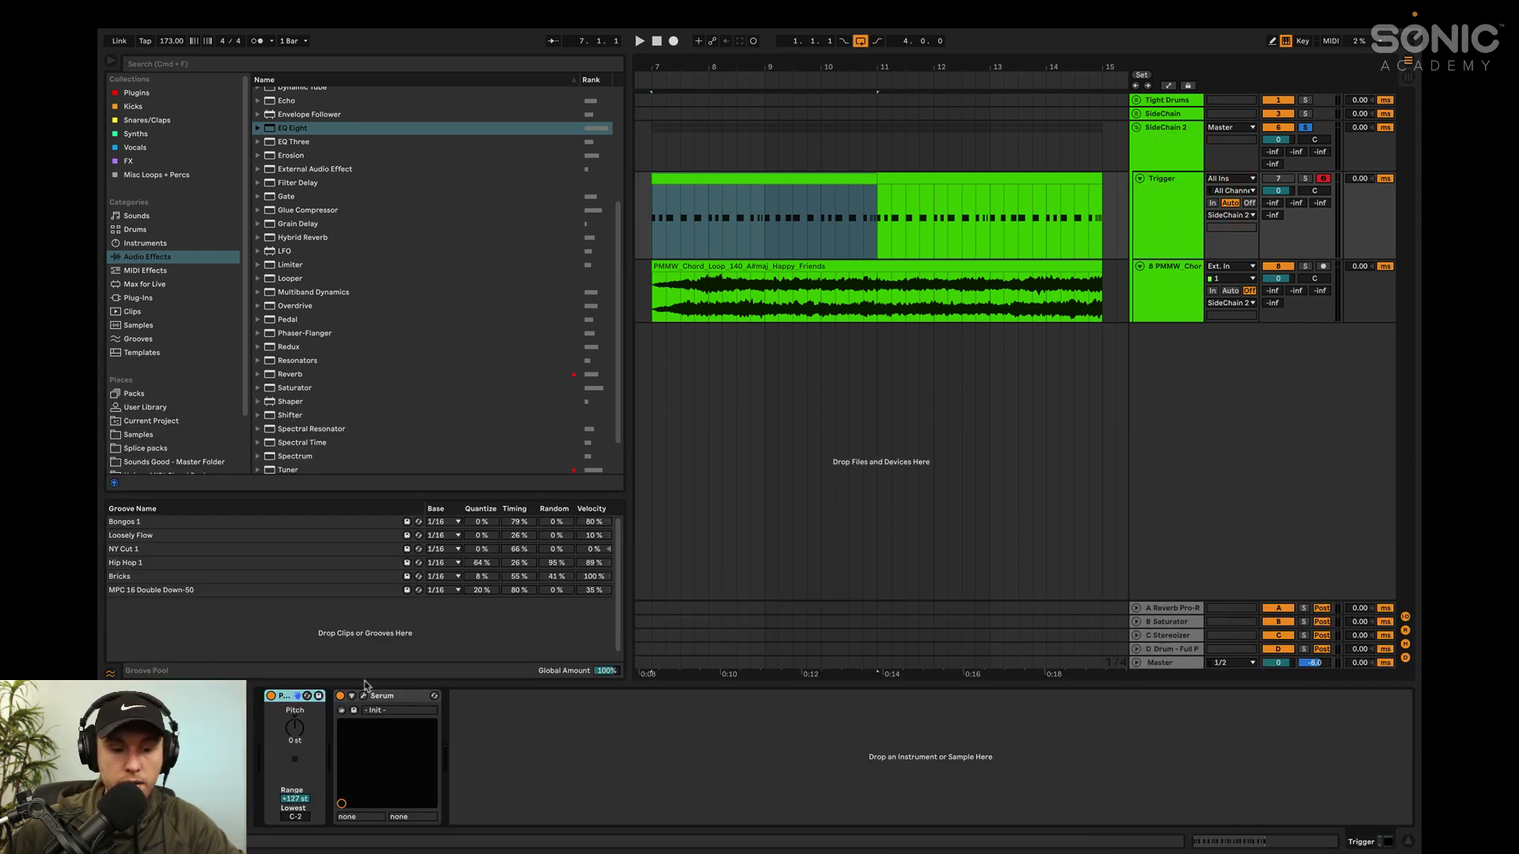
pyautogui.press('Down')
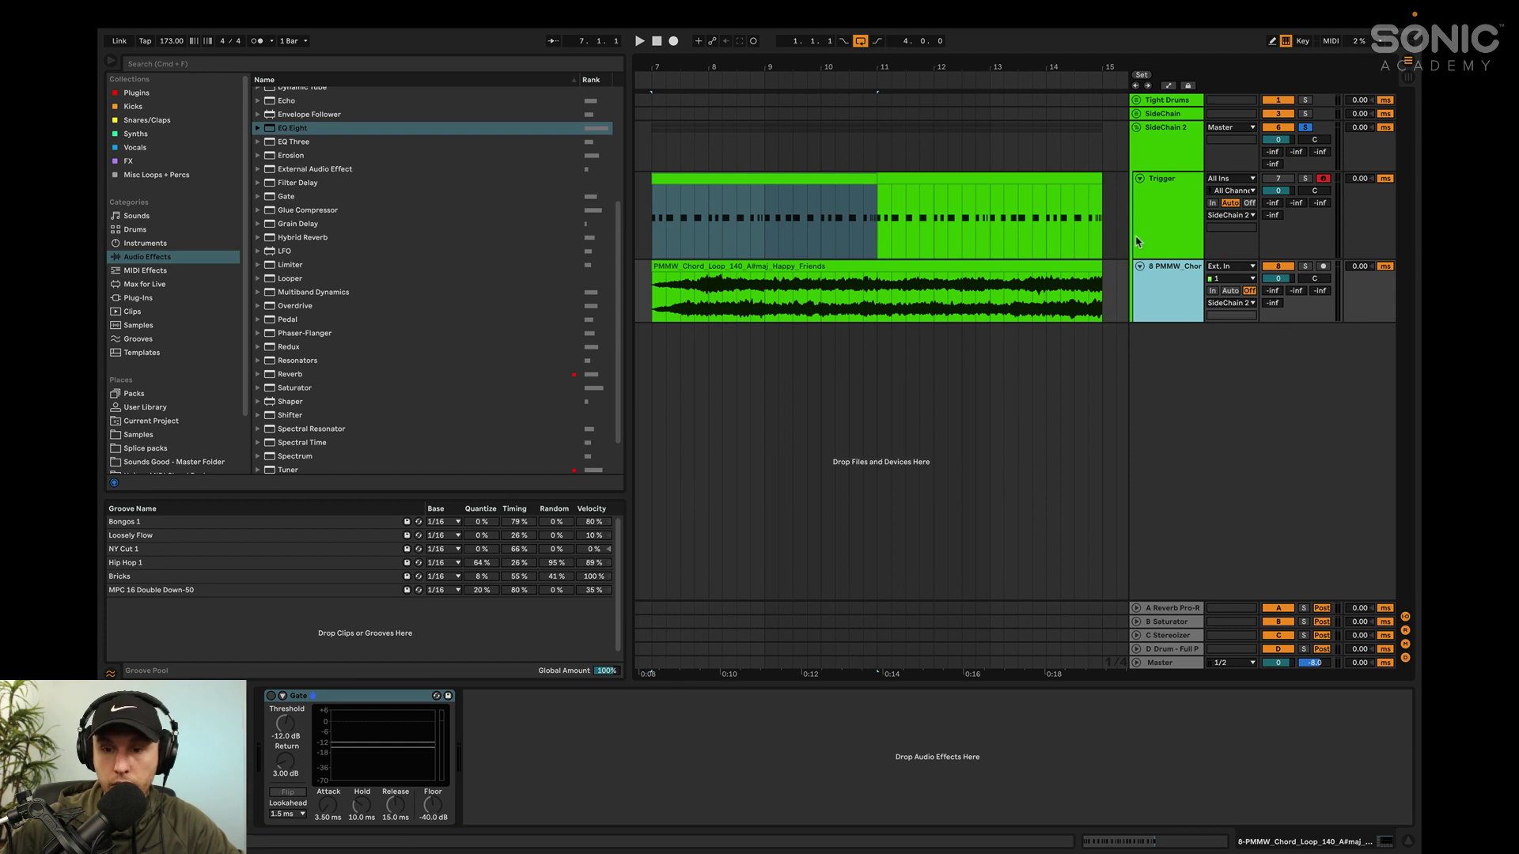
pyautogui.click(1161, 231)
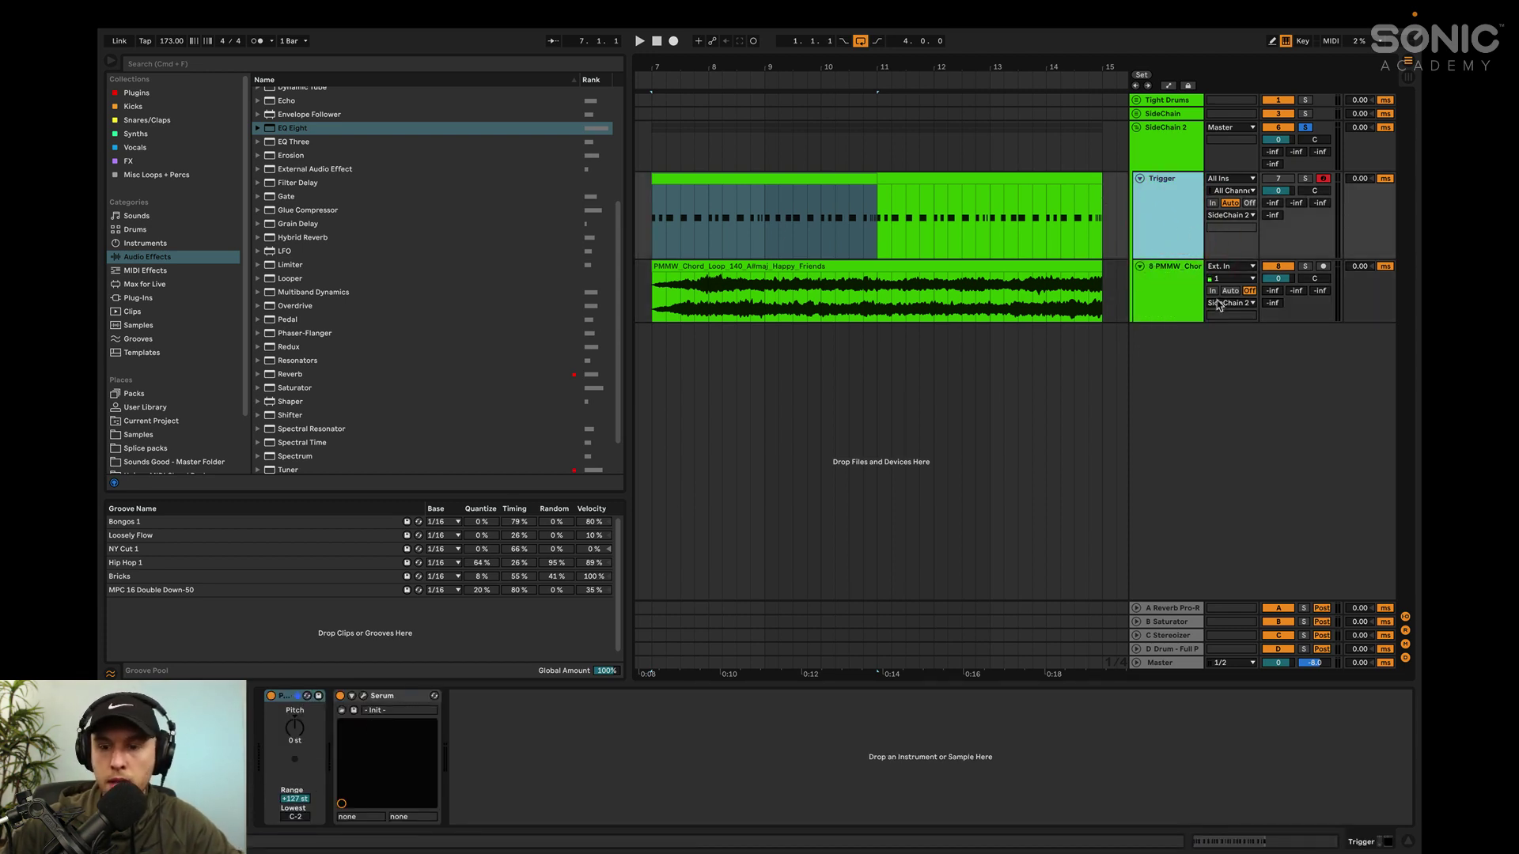
pyautogui.click(1191, 297)
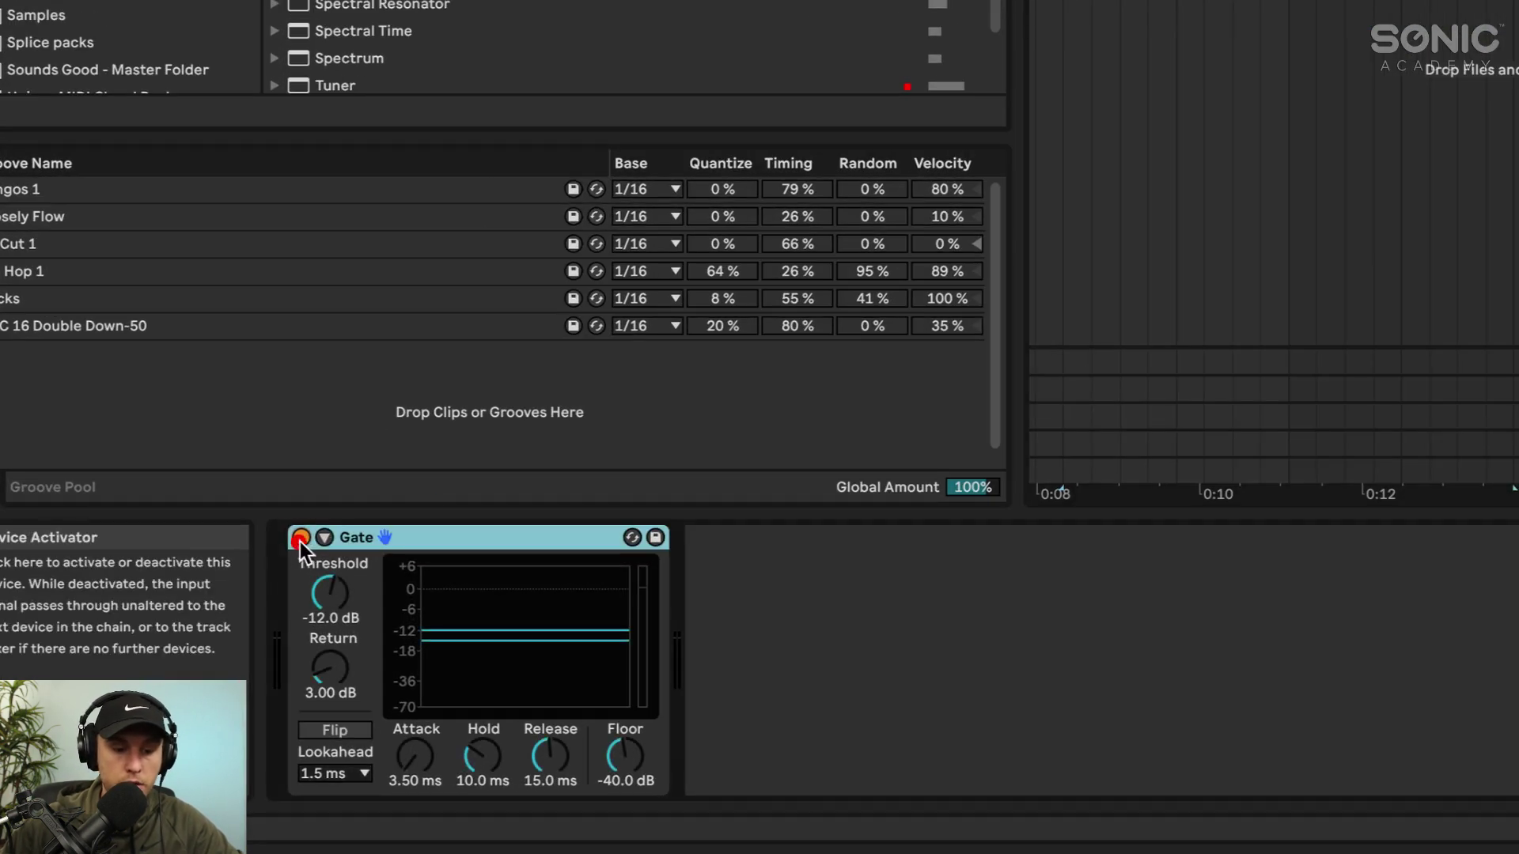
# - Turn on the chord Gate's sidechain with Audio From set to Trigger
pyautogui.click(283, 695)
pyautogui.click(349, 563)
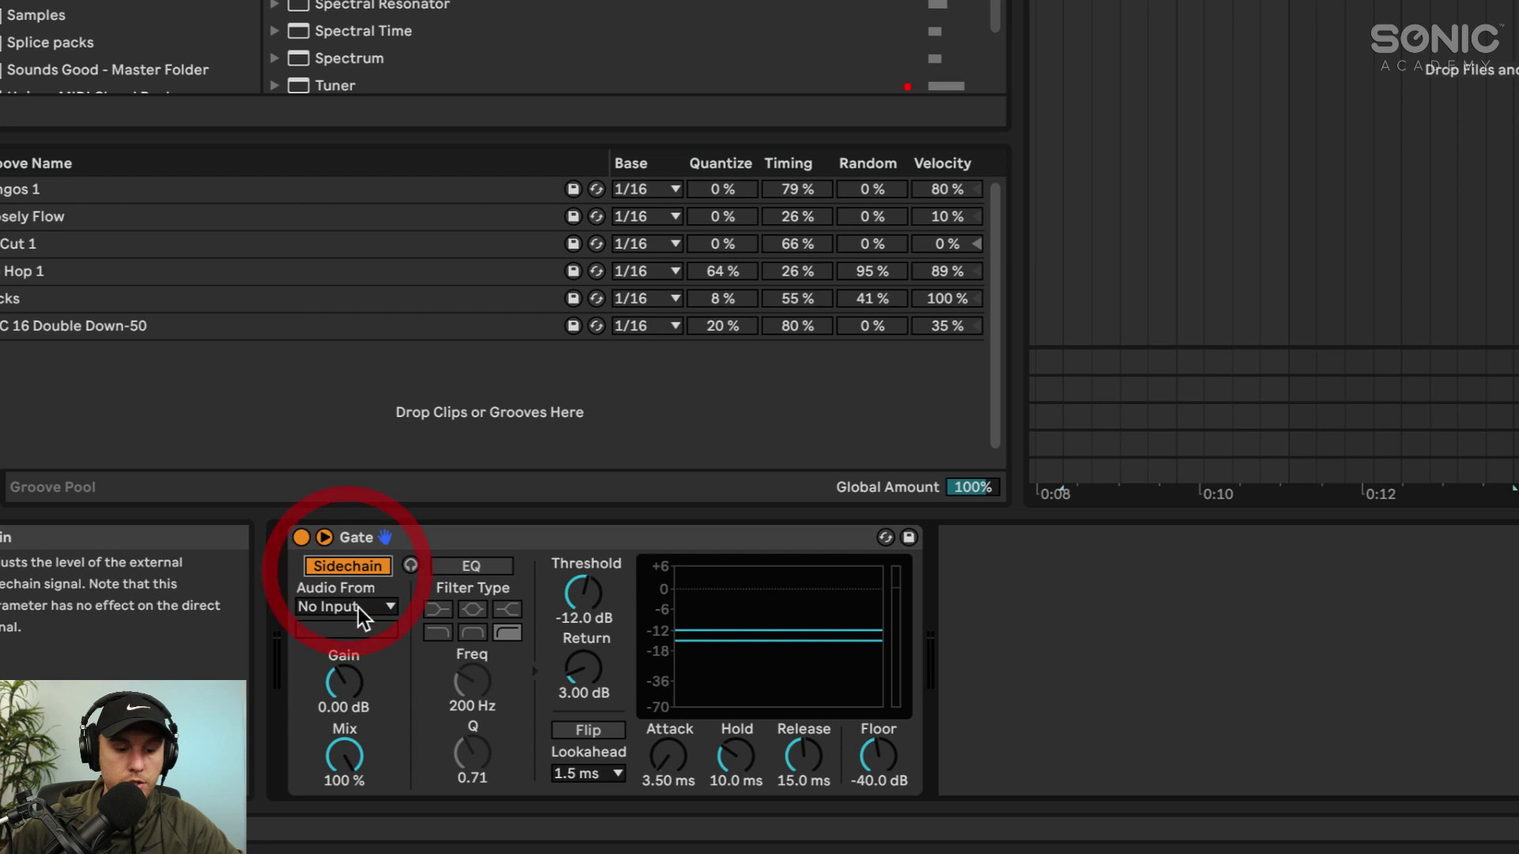
pyautogui.click(358, 607)
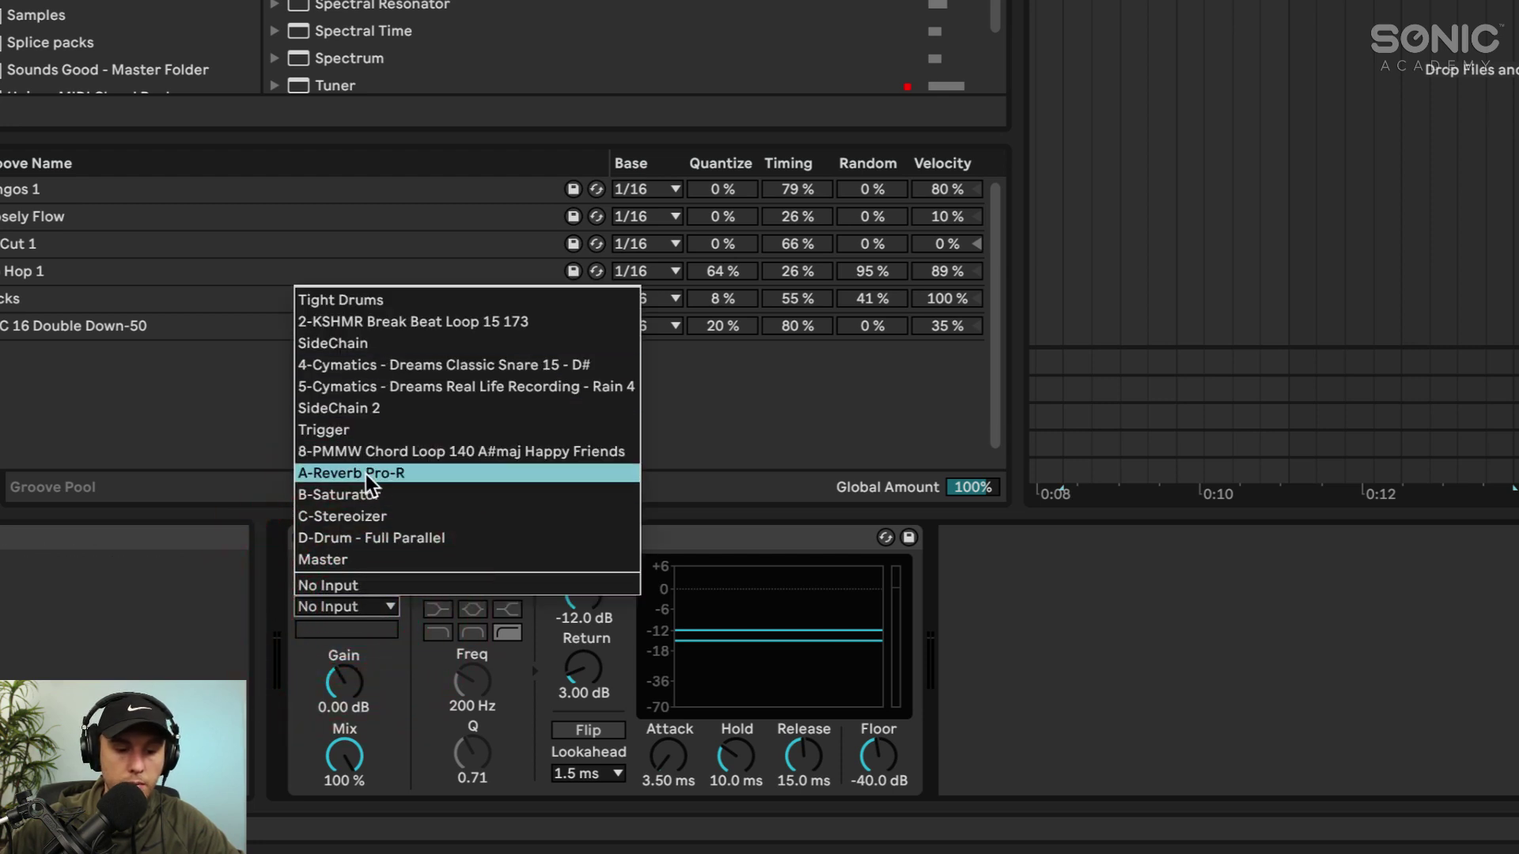
pyautogui.click(361, 431)
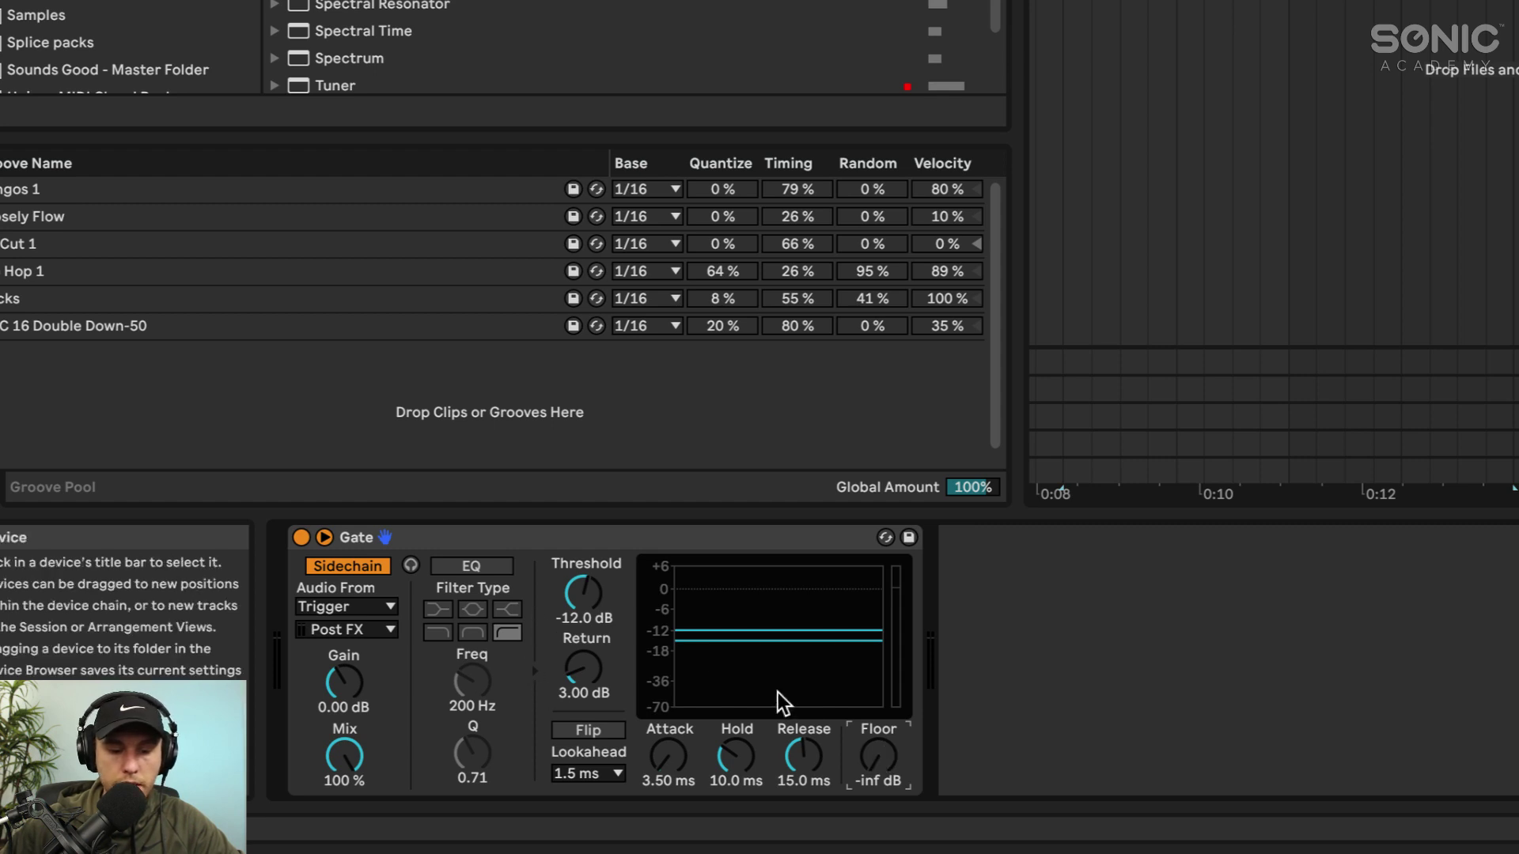
# - Set sidechain gain to 5.91 dB, threshold to -13.0 dB, and lengthen release to 18.8 ms
pyautogui.click(795, 752)
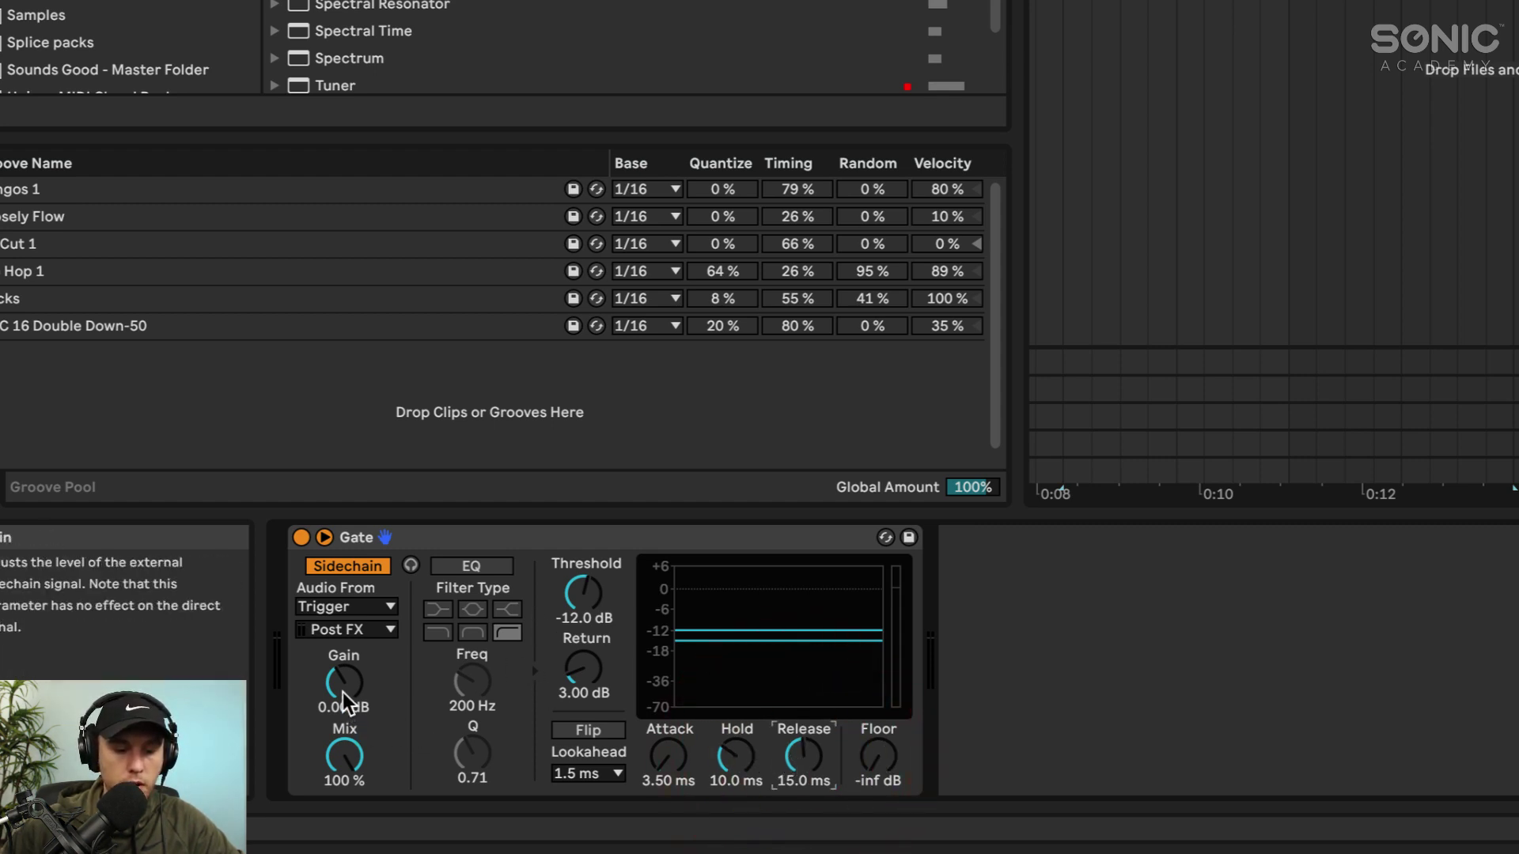
pyautogui.press('space')
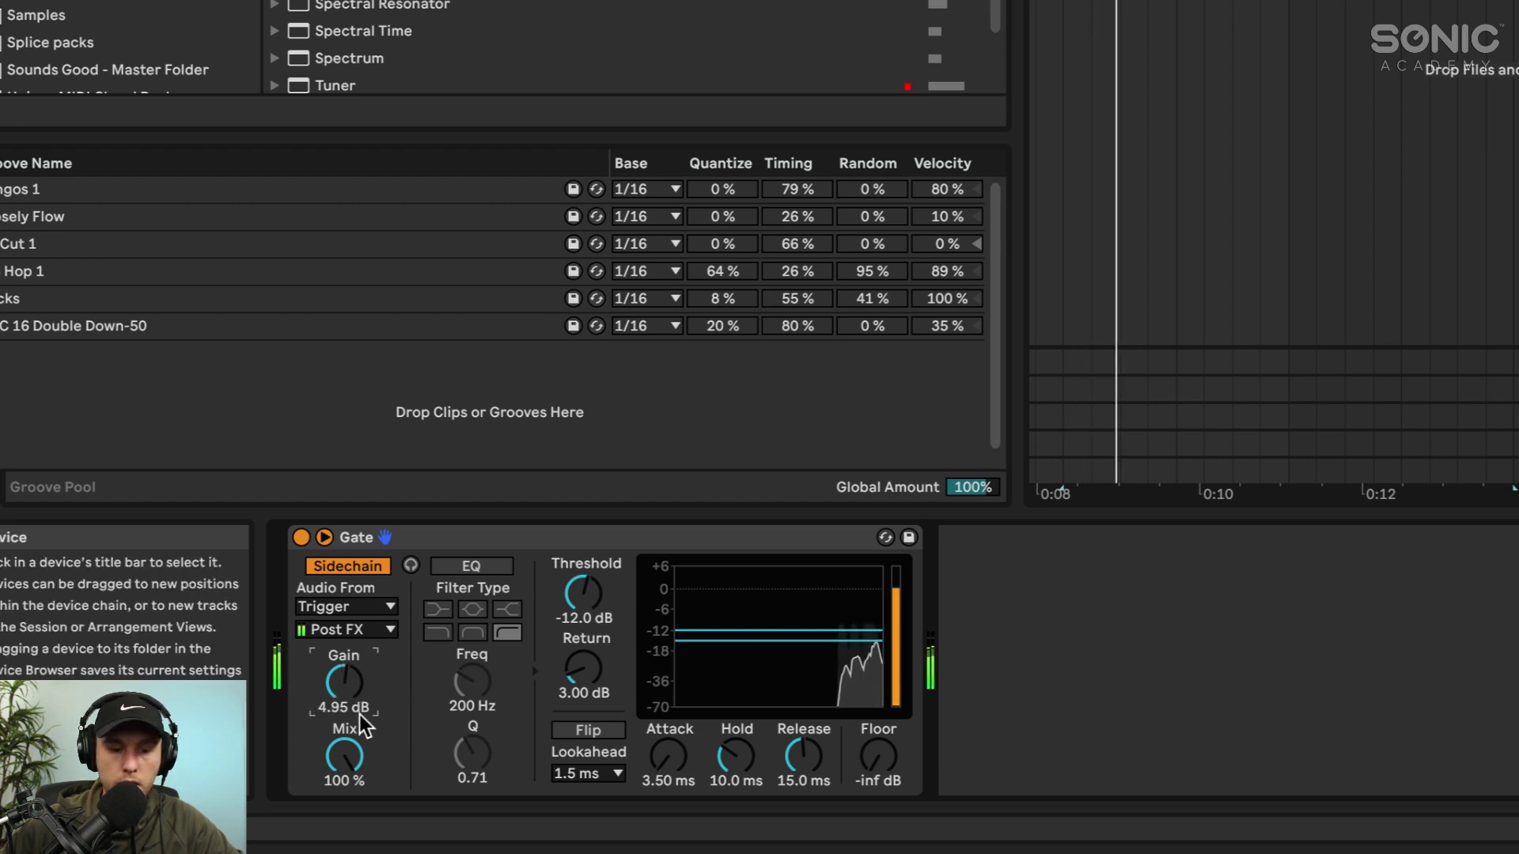
pyautogui.moveTo(344, 682); pyautogui.dragTo(344, 669)
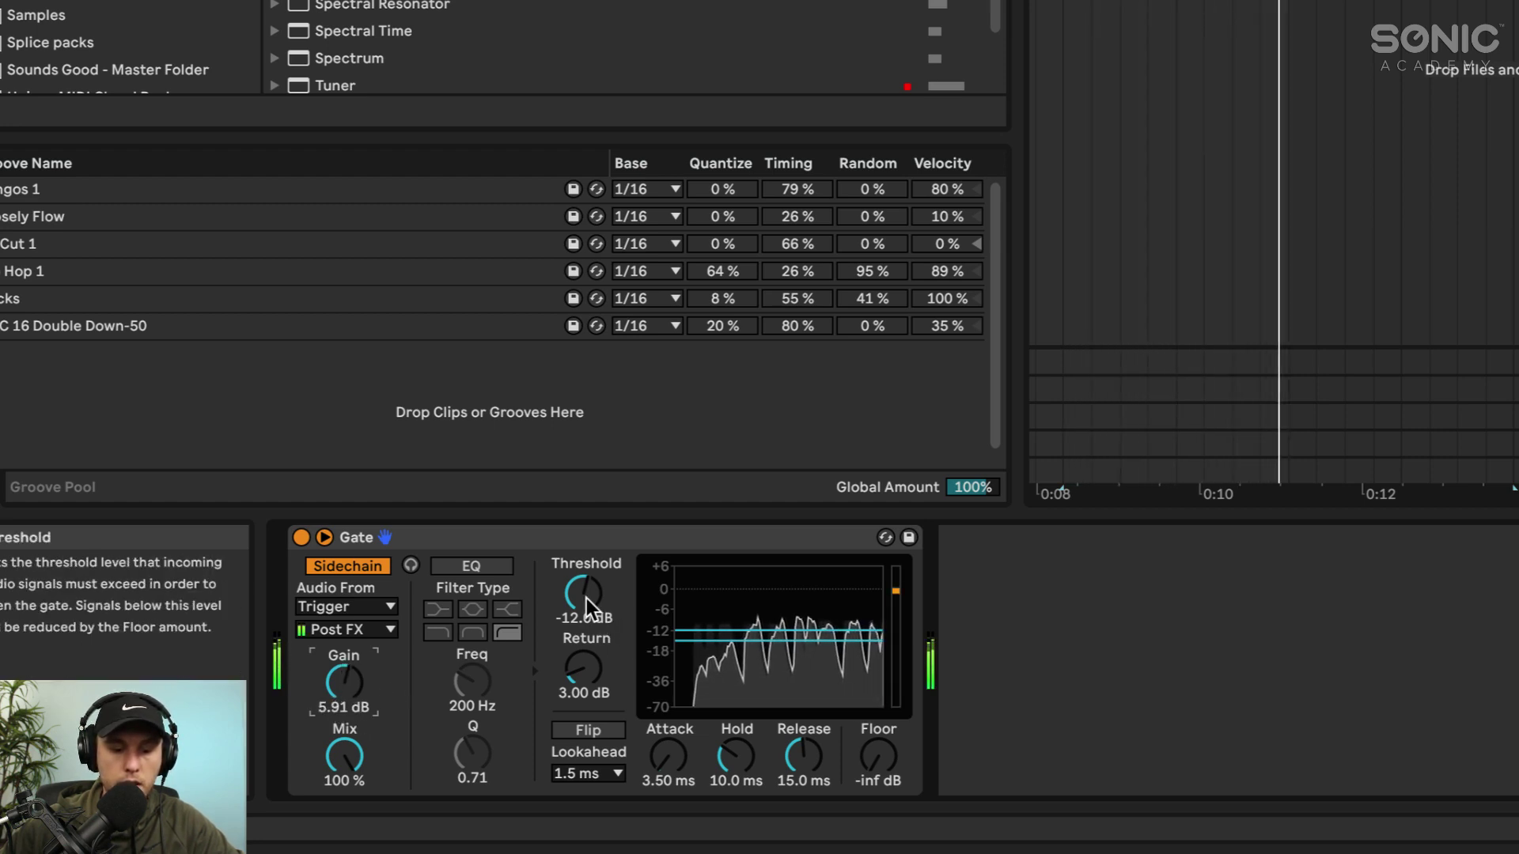
pyautogui.moveTo(582, 593); pyautogui.dragTo(583, 597)
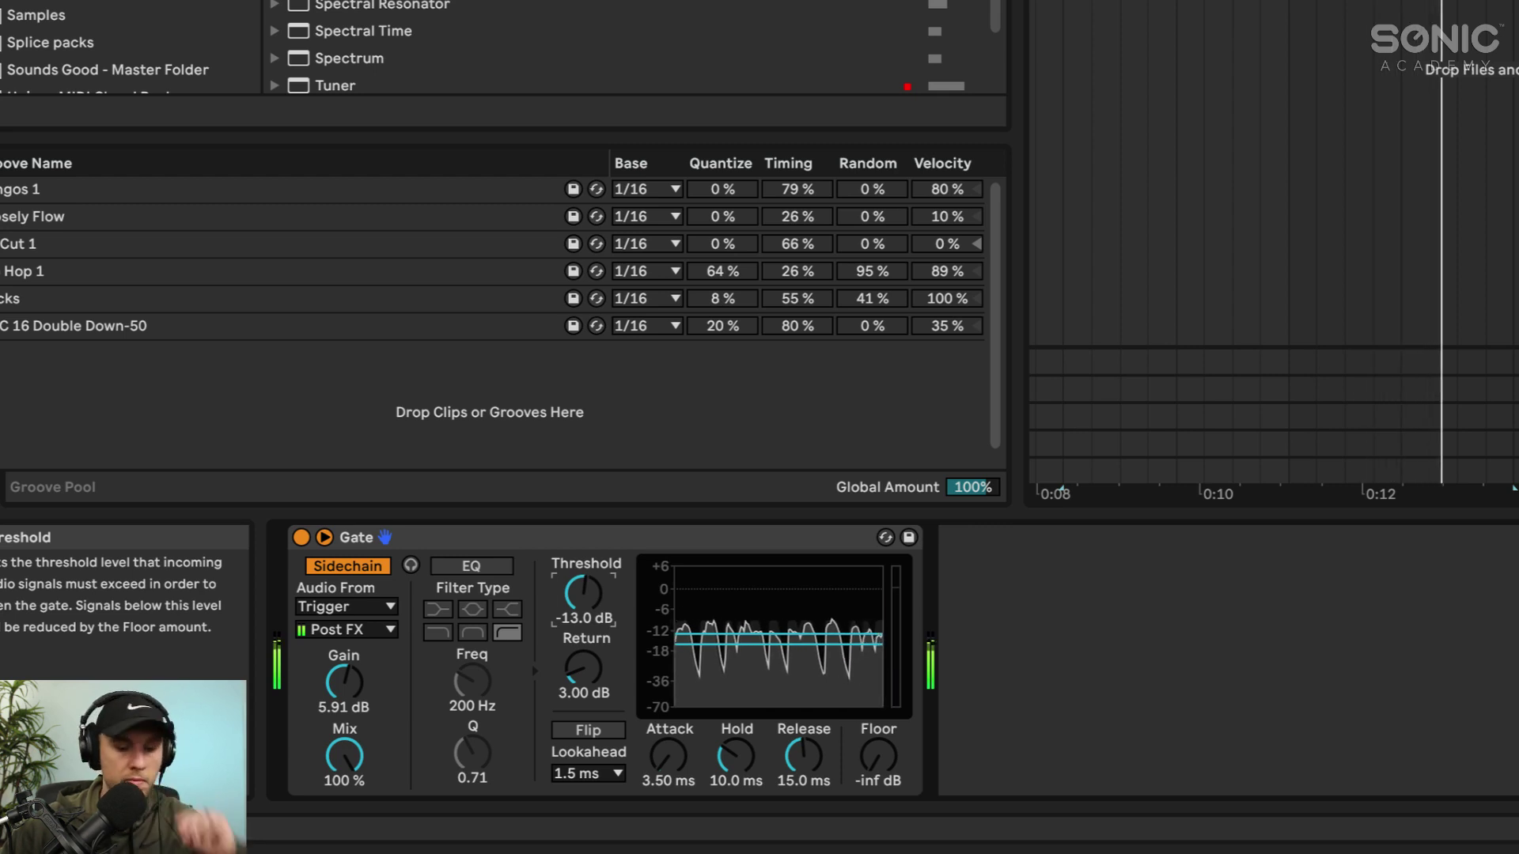
pyautogui.moveTo(803, 757); pyautogui.dragTo(759, 783)
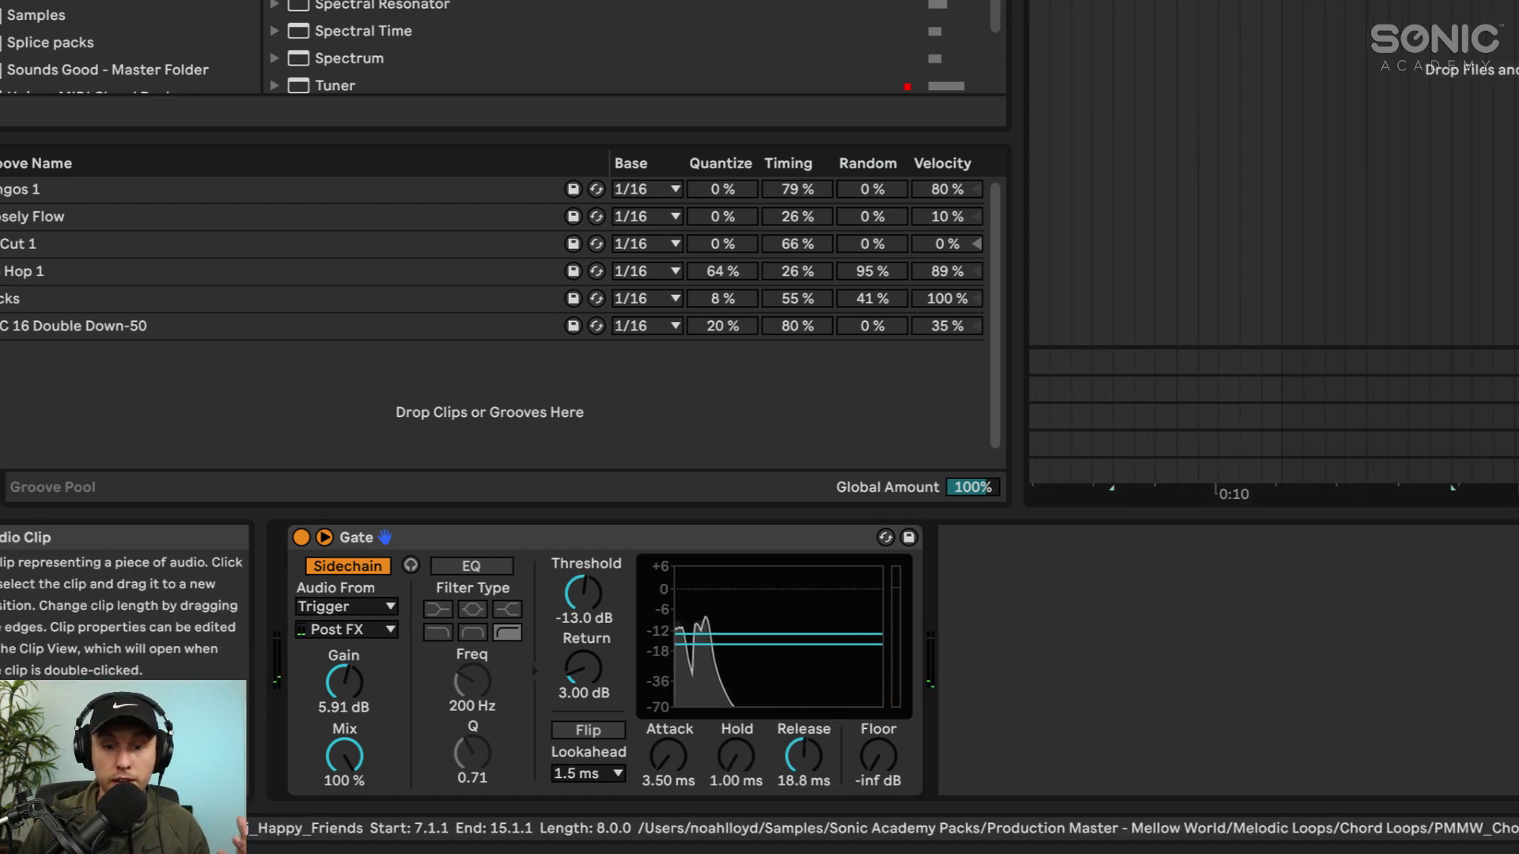